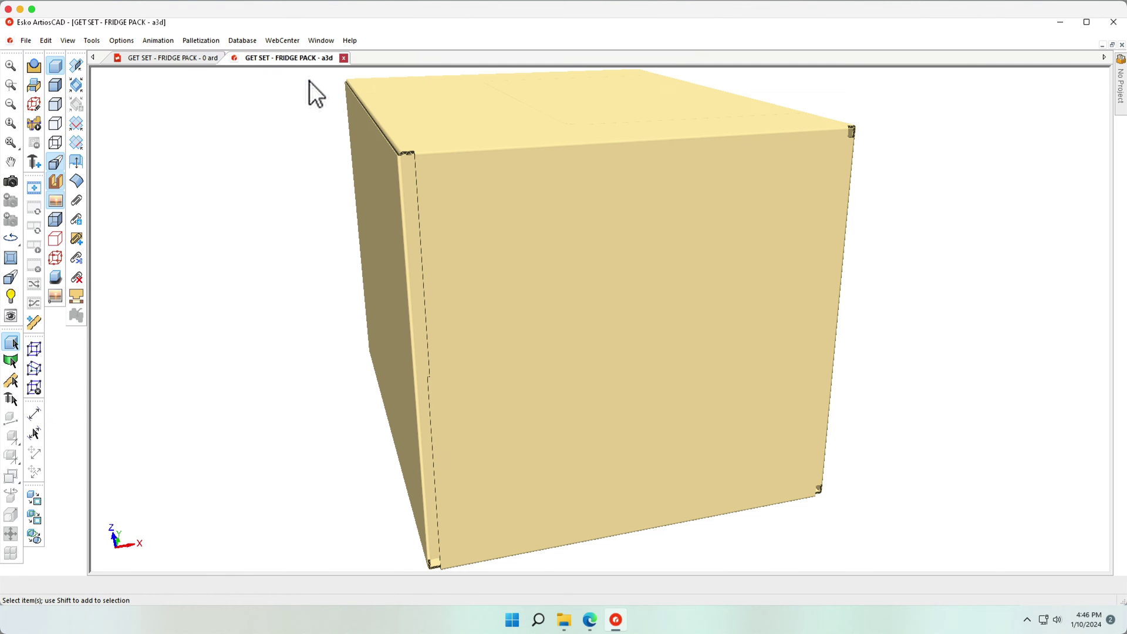
# - Show the flat 2D GET SET fridge pack dieline, then bring up its artwork in Illustrator
pyautogui.click(174, 57)
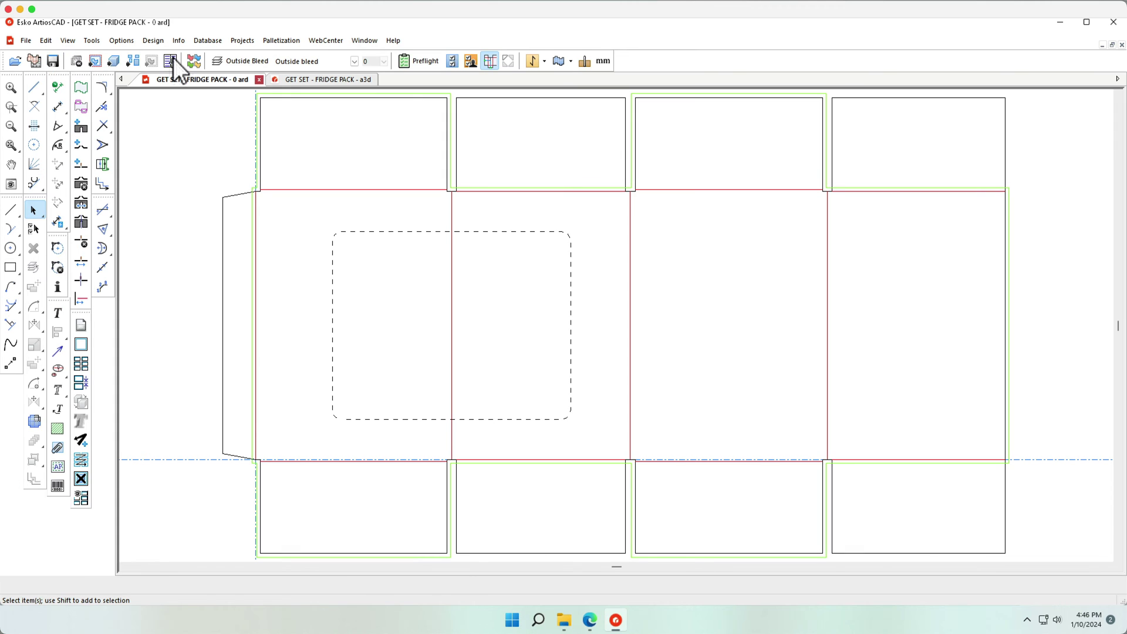
pyautogui.click(172, 60)
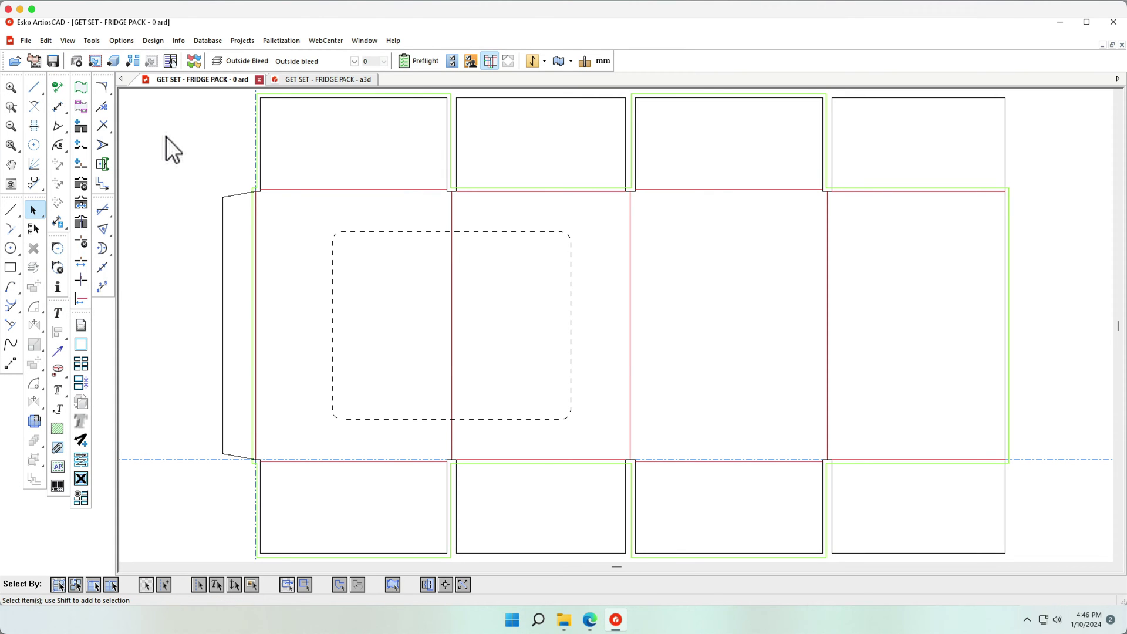
pyautogui.press('super+Tab')
pyautogui.press('super+Tab')
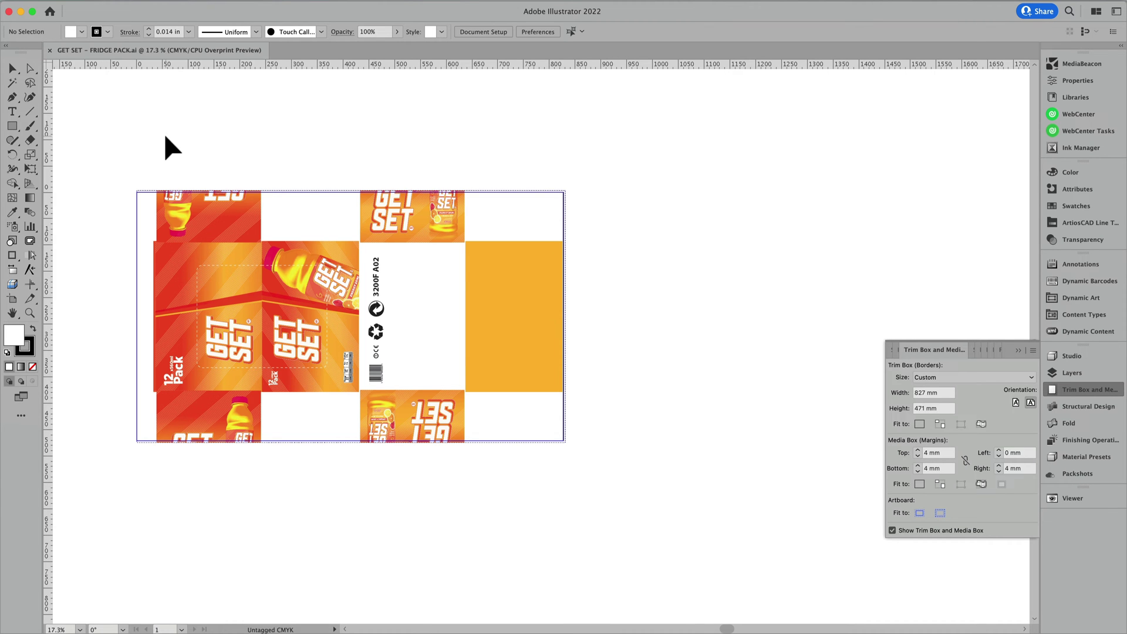
# - Zoom into the GET SET fridge pack artboard in Illustrator, then return to ArtiosCAD
pyautogui.keyDown('alt'); pyautogui.scroll(5, 166, 147); pyautogui.keyUp('alt')
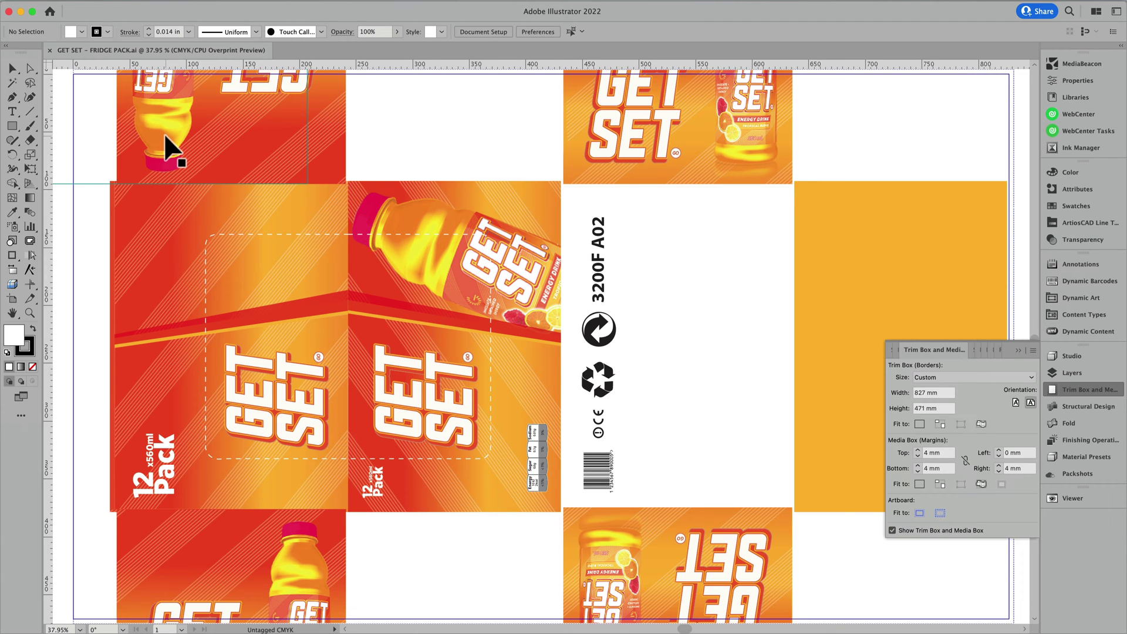
pyautogui.press('super+Tab')
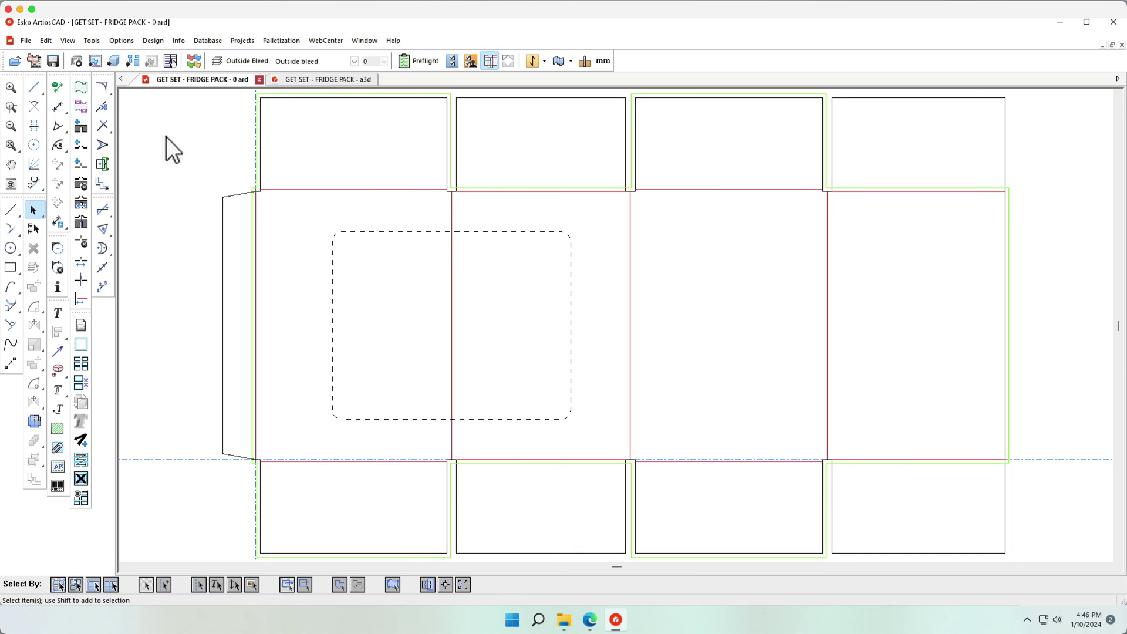
# - Zoom out to the whole dieline and make Main Design the current layer
pyautogui.click(11, 126)
pyautogui.click(247, 58)
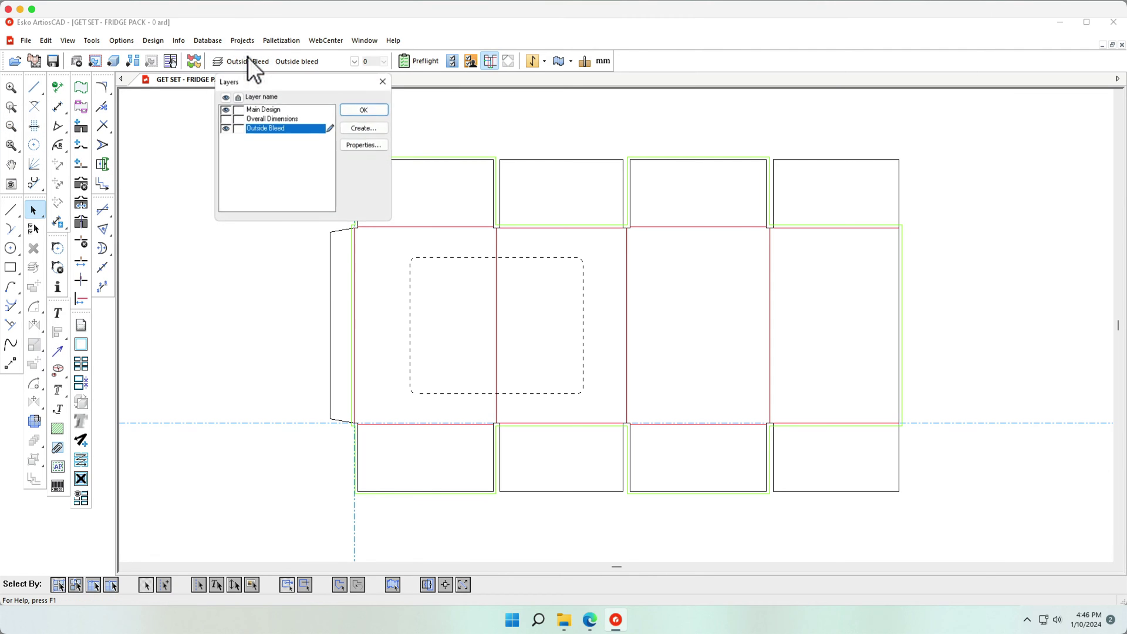
pyautogui.click(259, 111)
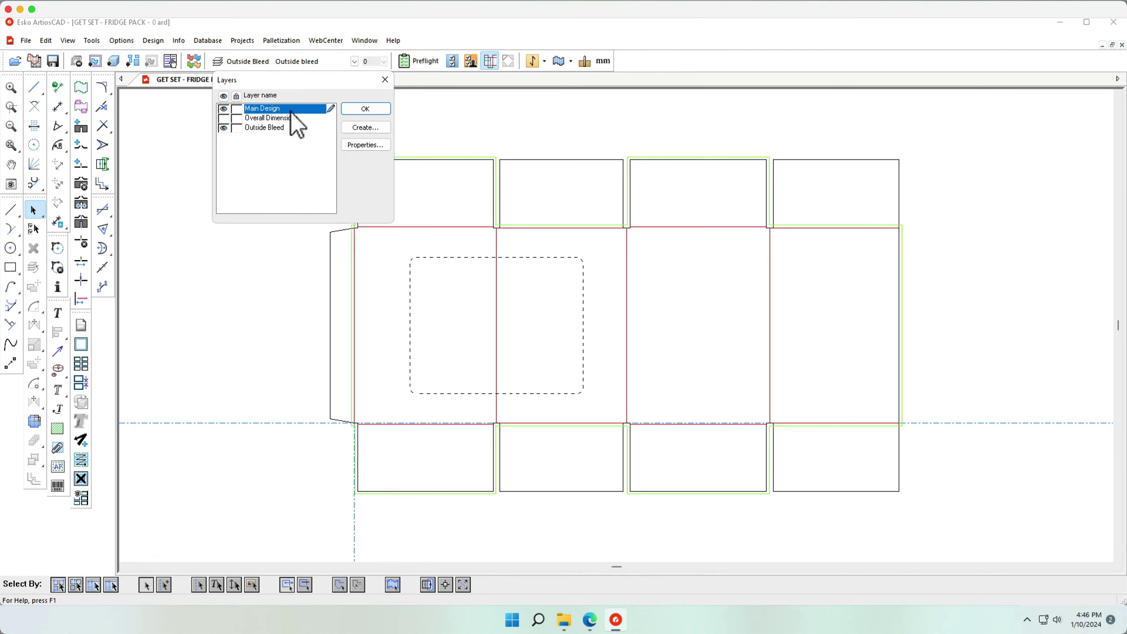
pyautogui.click(362, 109)
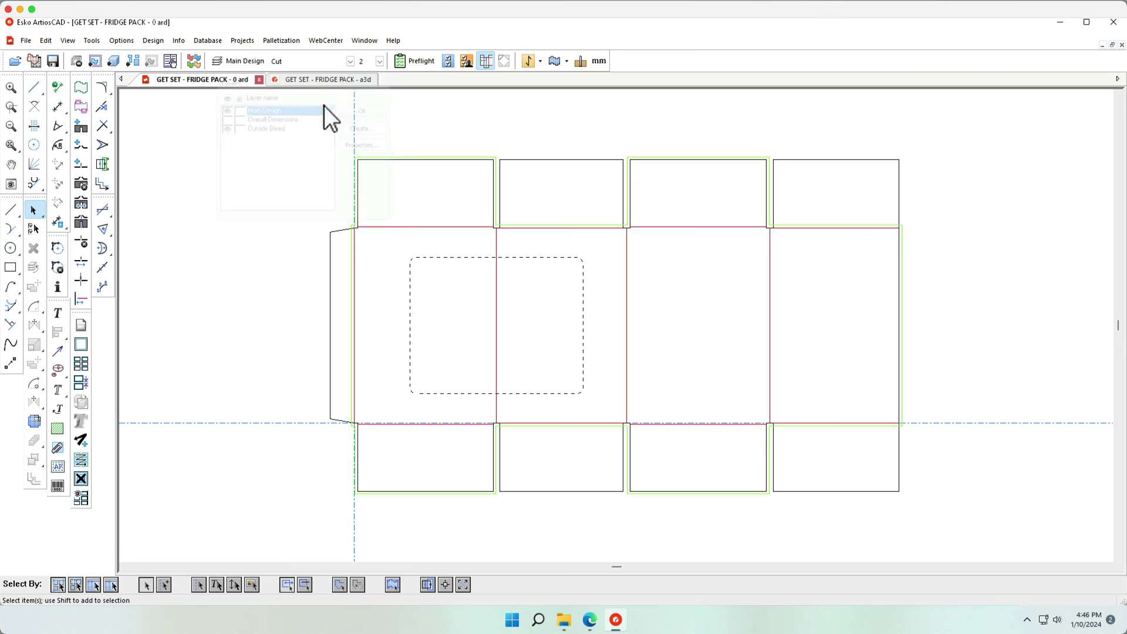
# - Add the graphics file GET SET - FRIDGE PACK.ai to the design as PDF/AI artwork
pyautogui.click(92, 41)
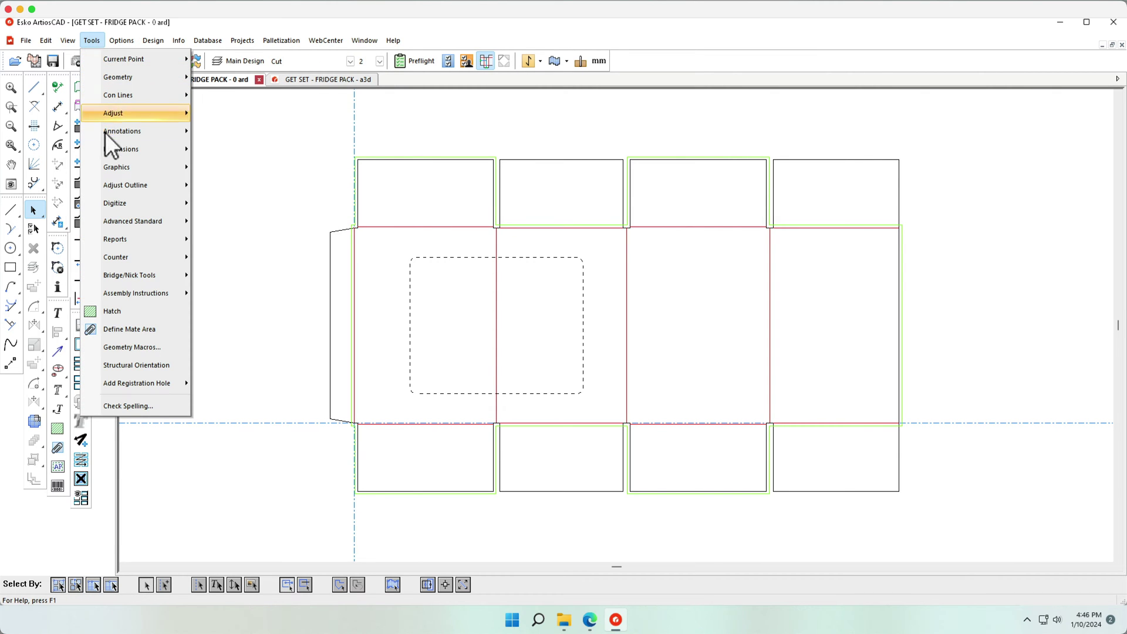
pyautogui.moveTo(112, 167)
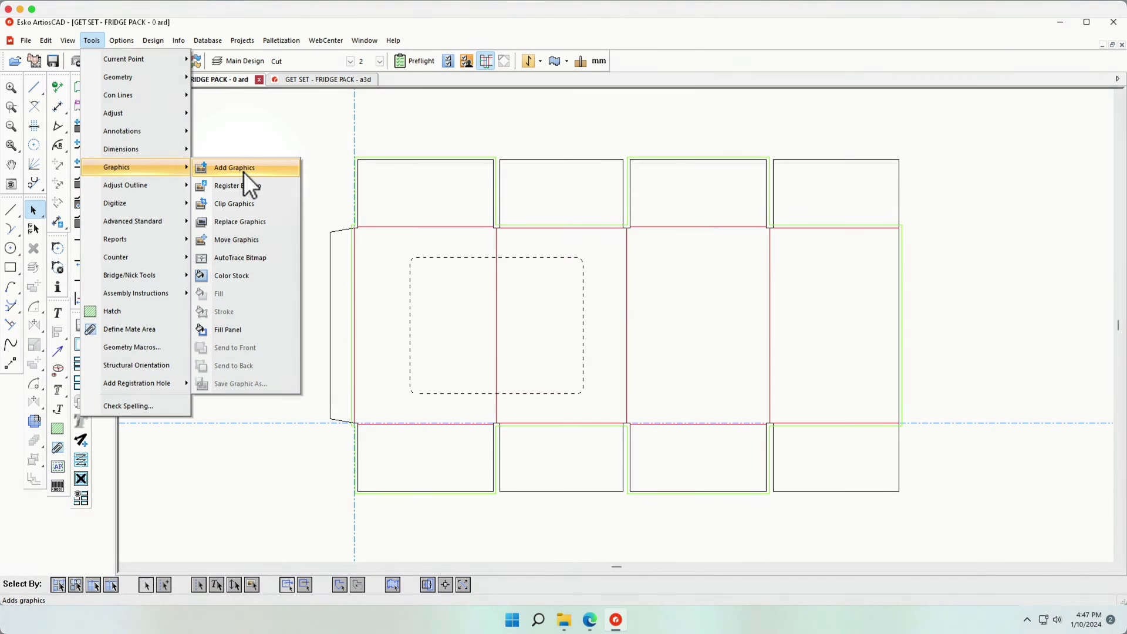
pyautogui.click(244, 171)
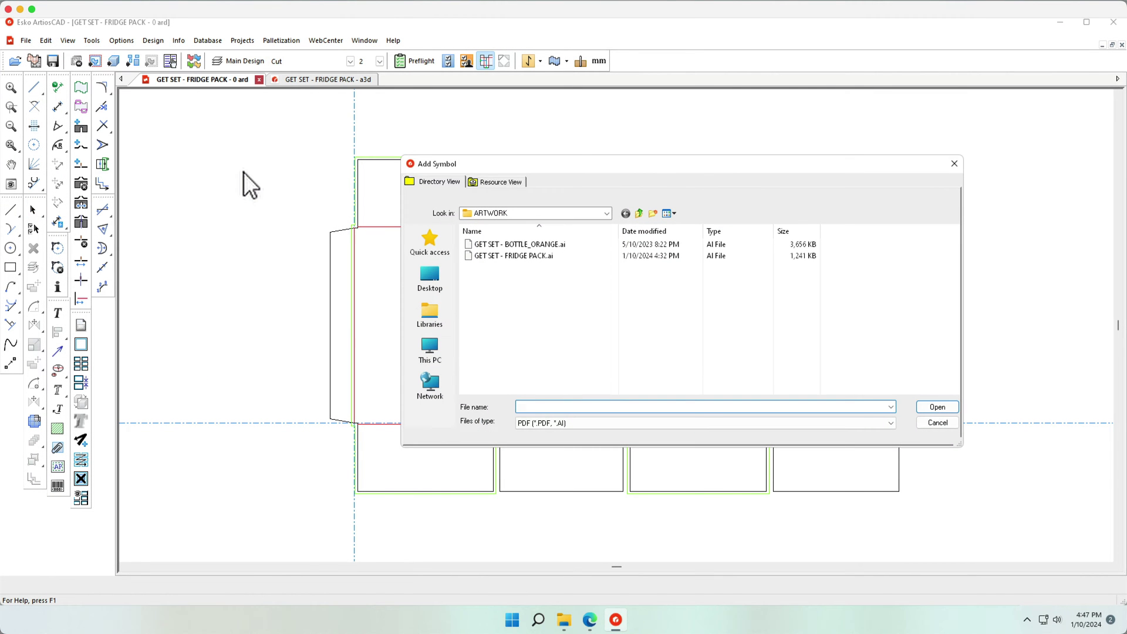
pyautogui.click(601, 427)
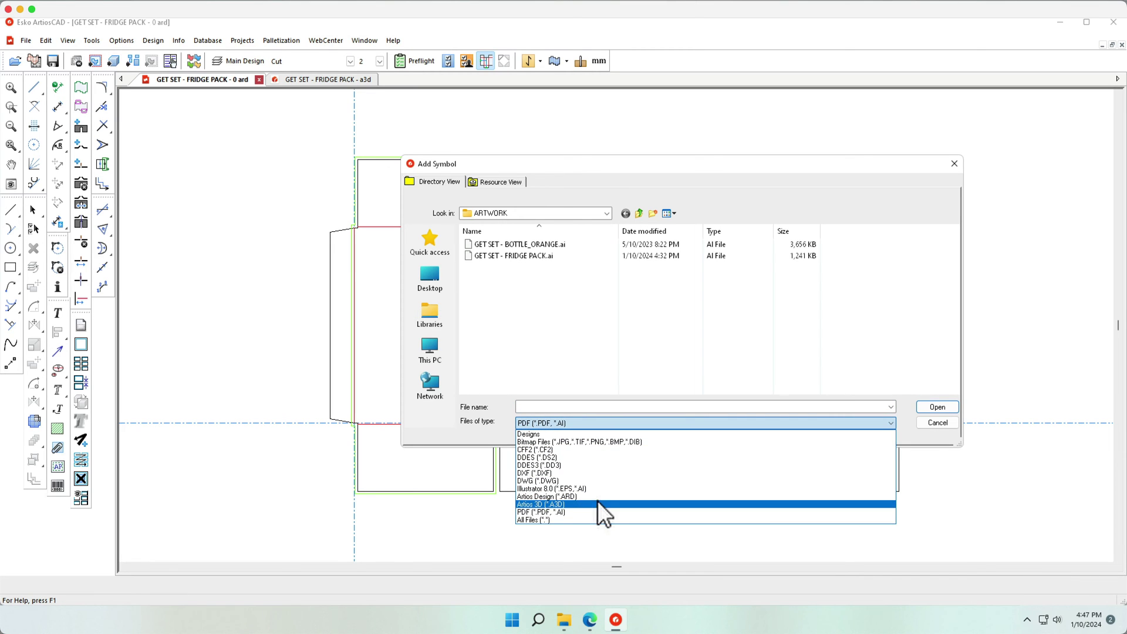
pyautogui.click(597, 511)
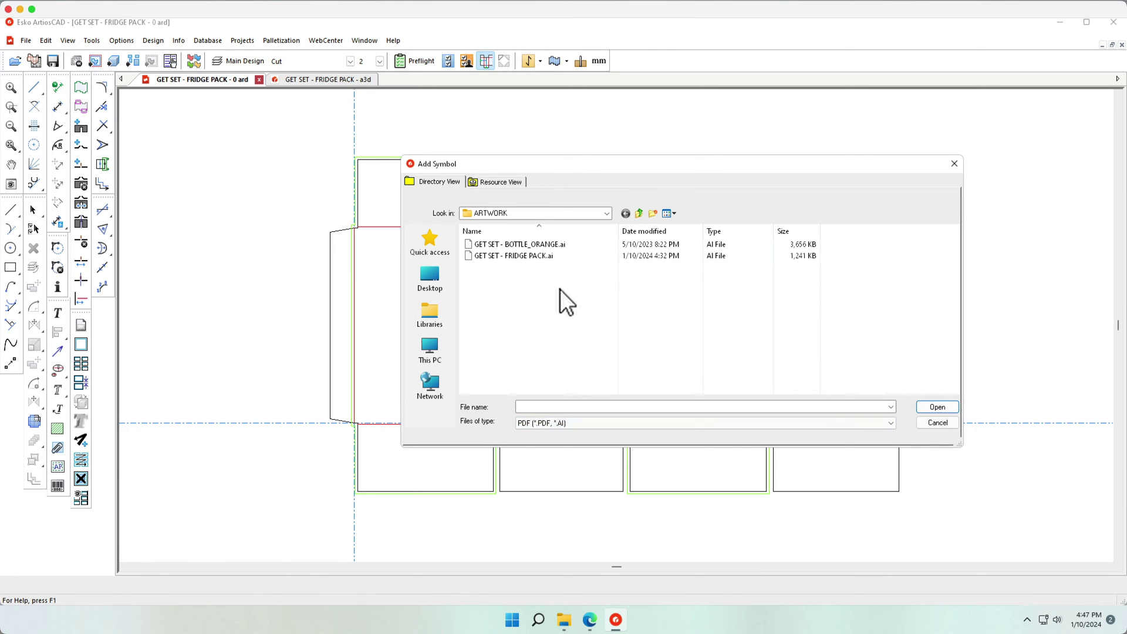
pyautogui.click(532, 255)
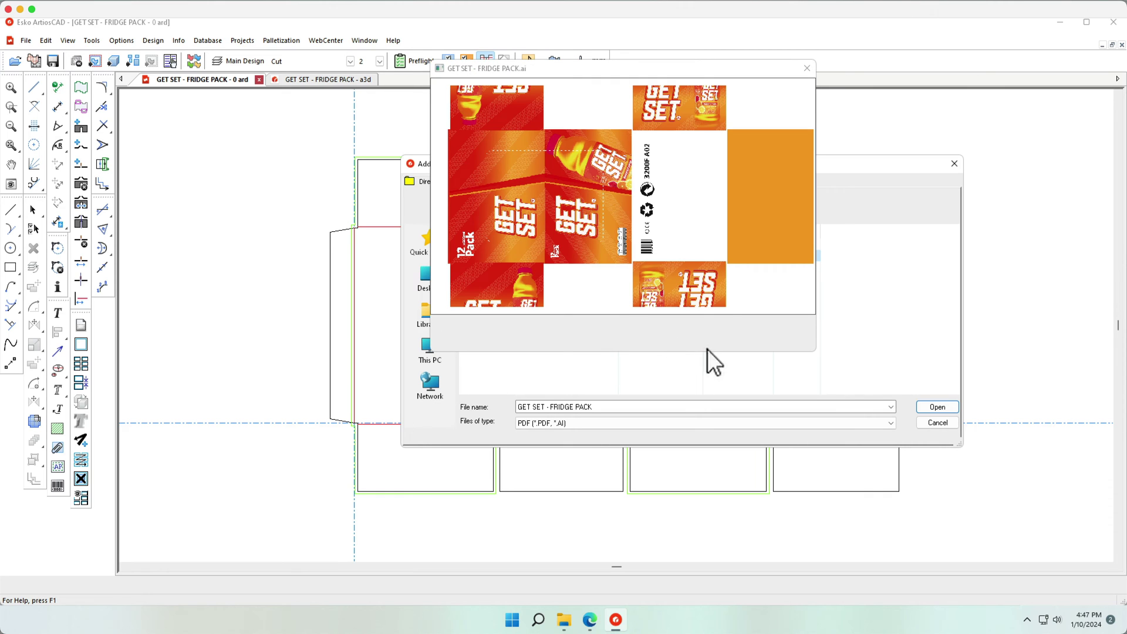
pyautogui.click(931, 407)
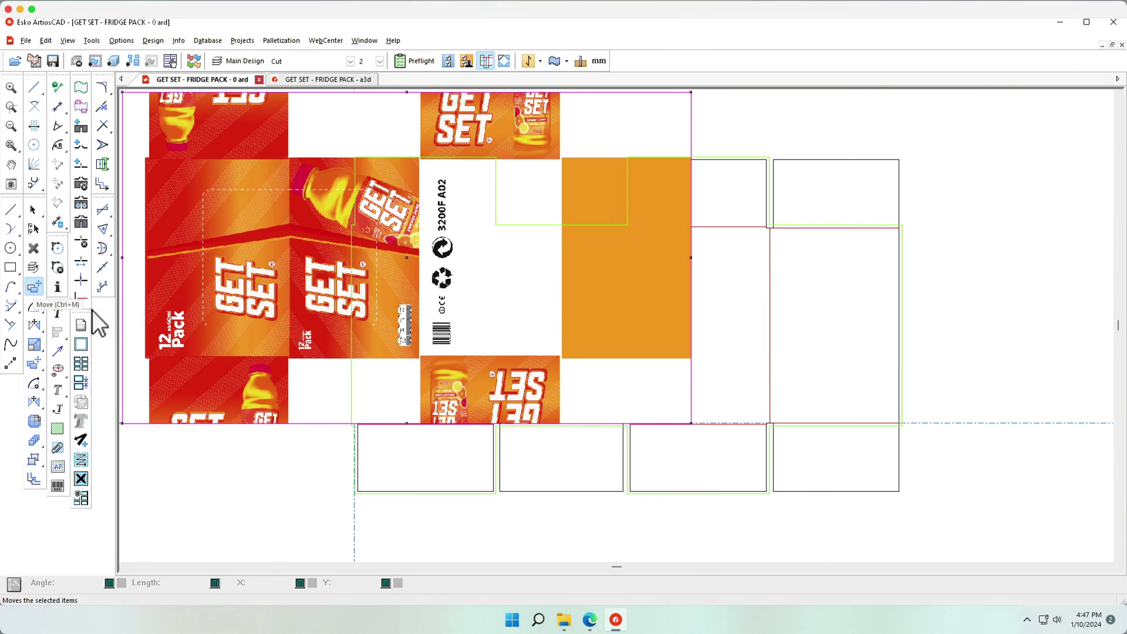
# - Move the placed artwork so its corner lands on the matching dieline corner
pyautogui.click(34, 288)
pyautogui.click(692, 424)
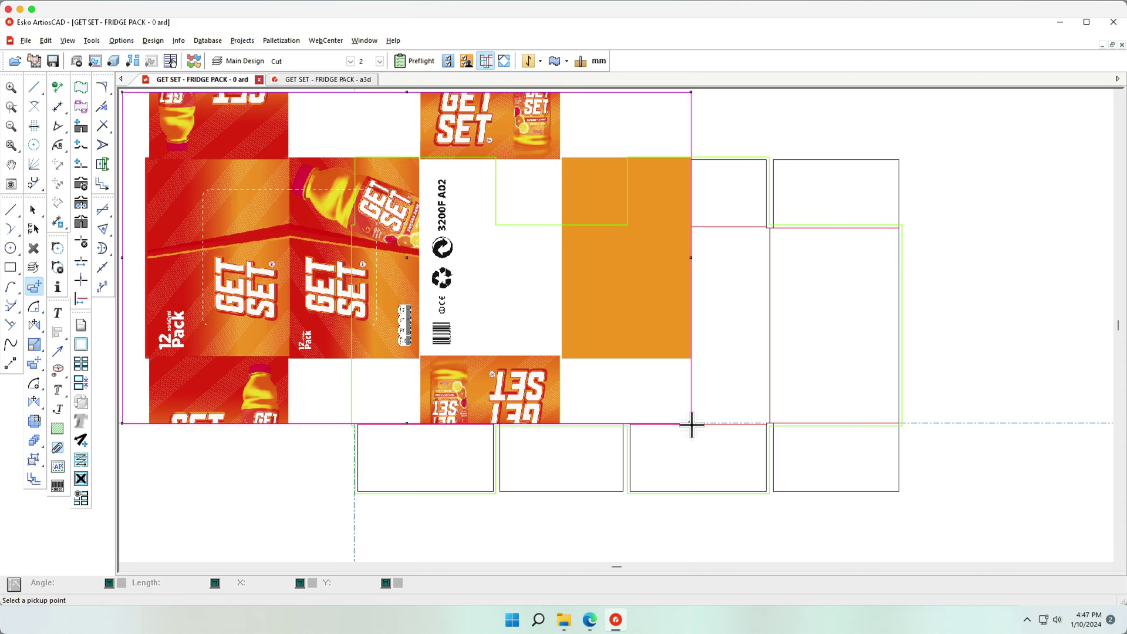
pyautogui.click(899, 490)
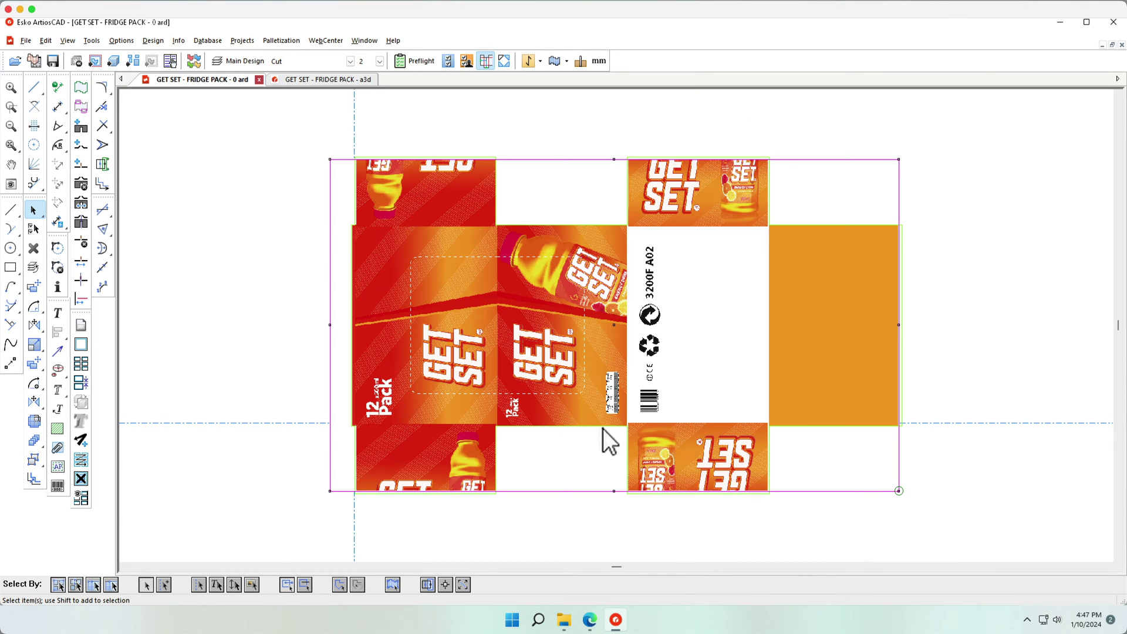
# - Update the existing 3D fridge pack with the printed design and orbit it to view the printed sides
pyautogui.click(115, 61)
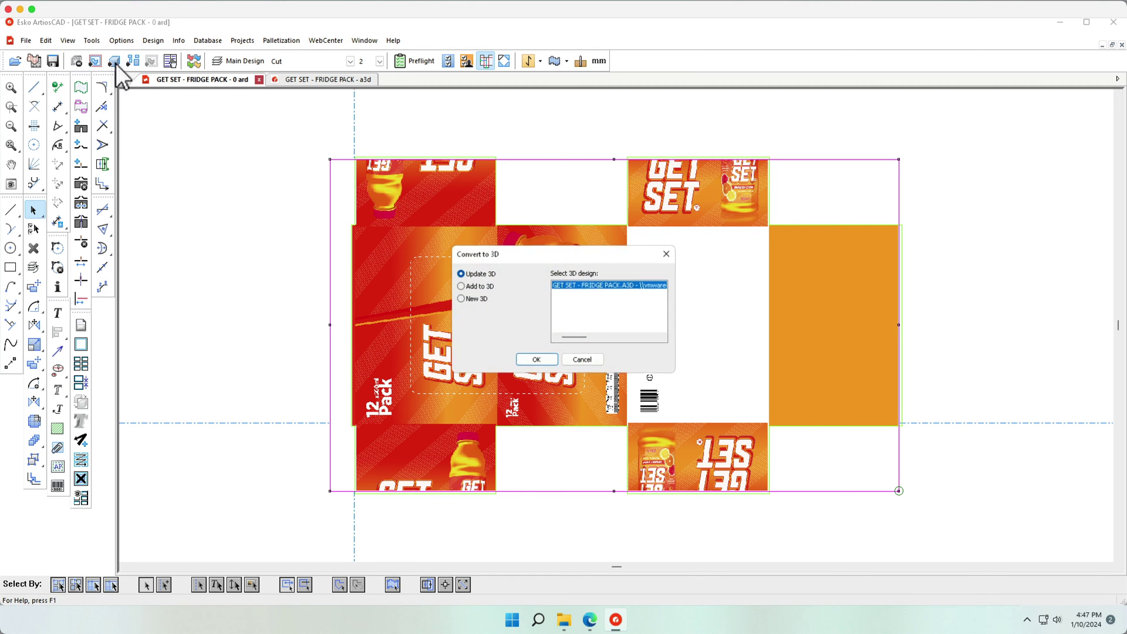
pyautogui.click(536, 361)
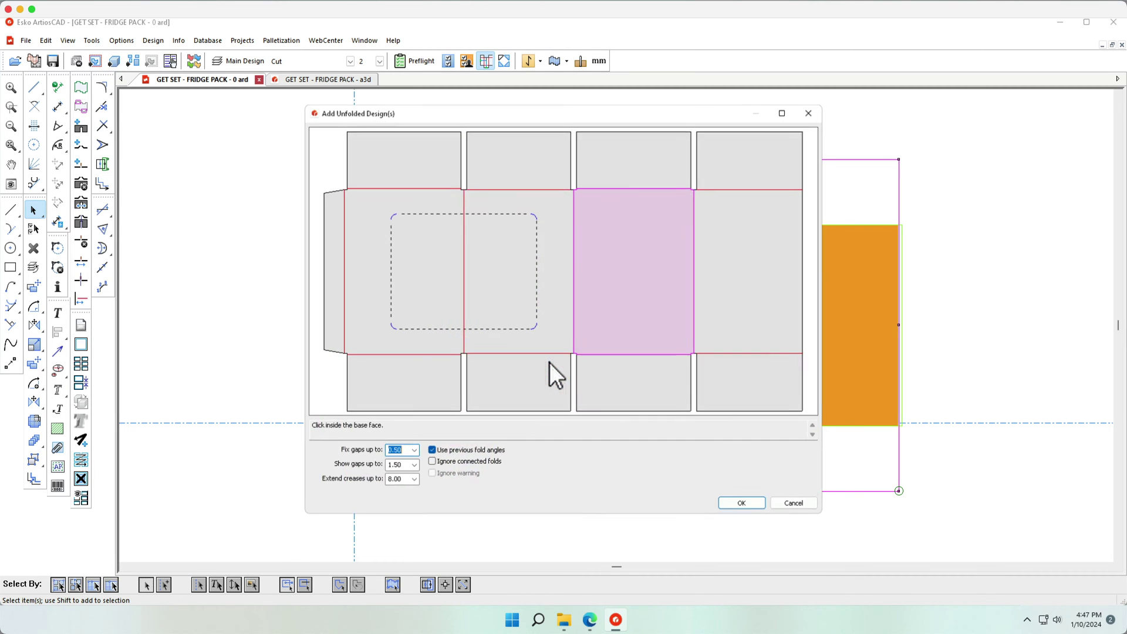
pyautogui.click(728, 504)
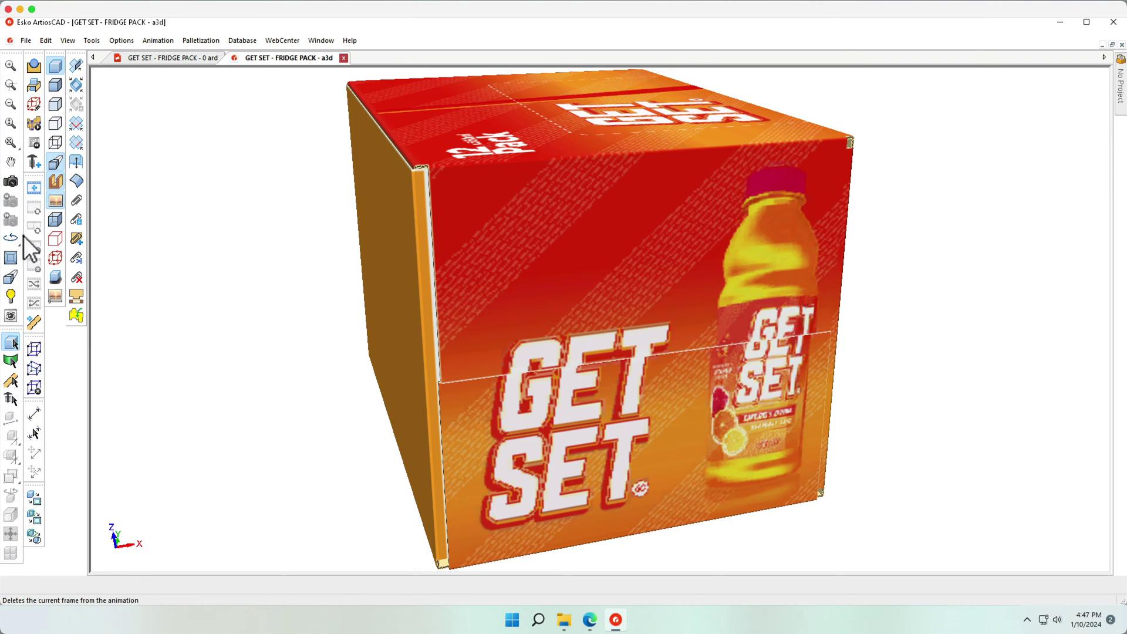
pyautogui.click(11, 182)
pyautogui.moveTo(554, 335); pyautogui.dragTo(531, 335)
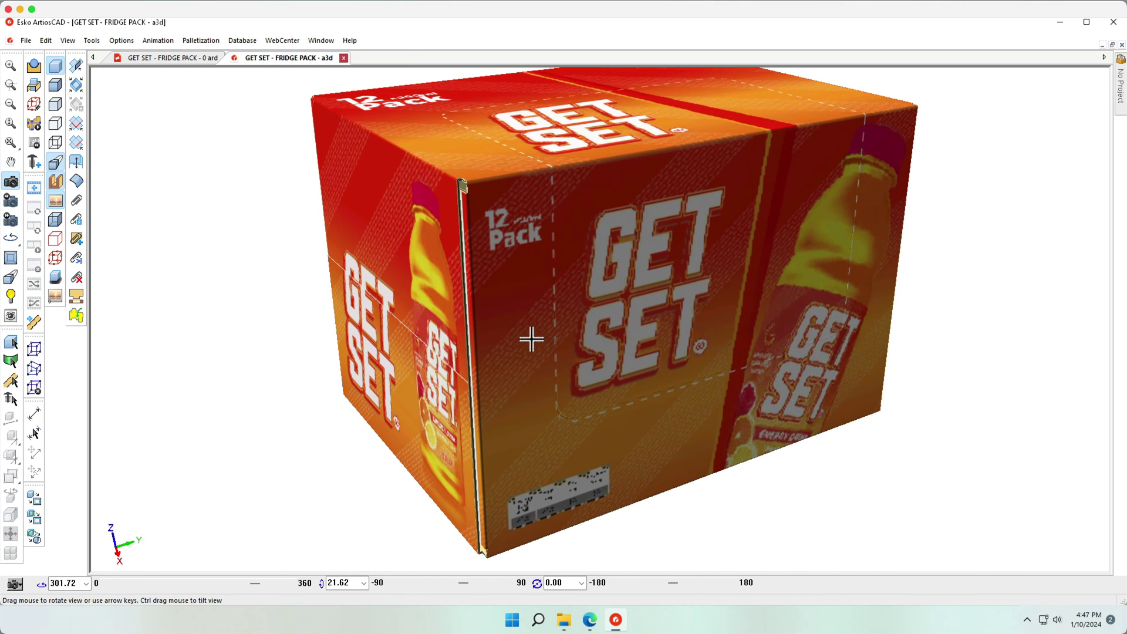
# - In View Mode, set graphics resolution to Maximum with Perspective image filtering and apply
pyautogui.click(10, 318)
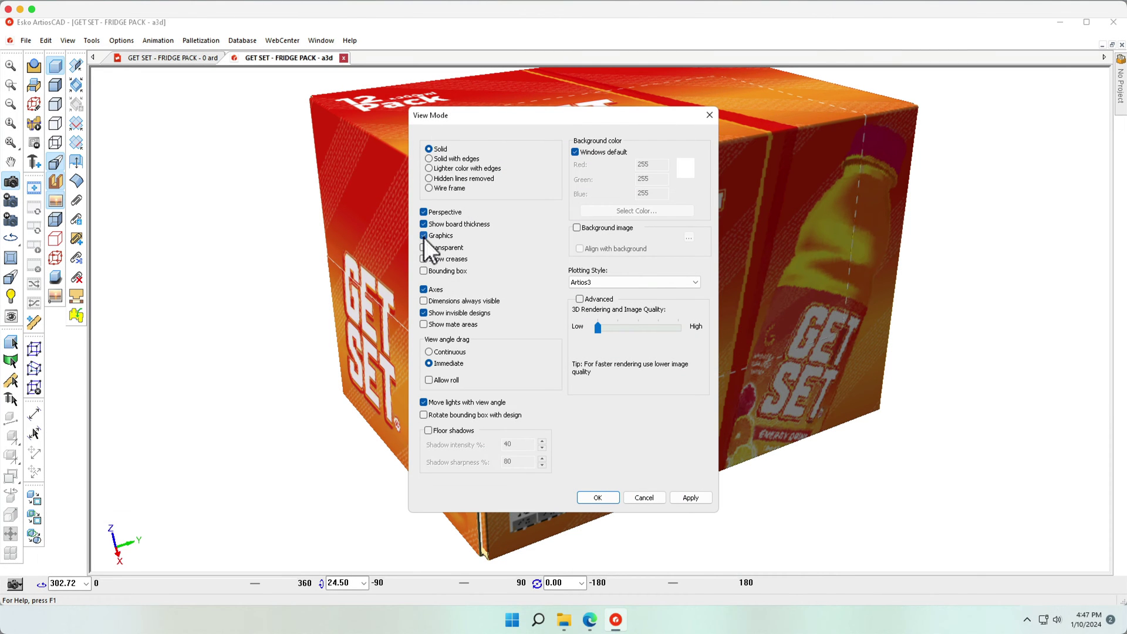
pyautogui.click(597, 302)
pyautogui.click(598, 322)
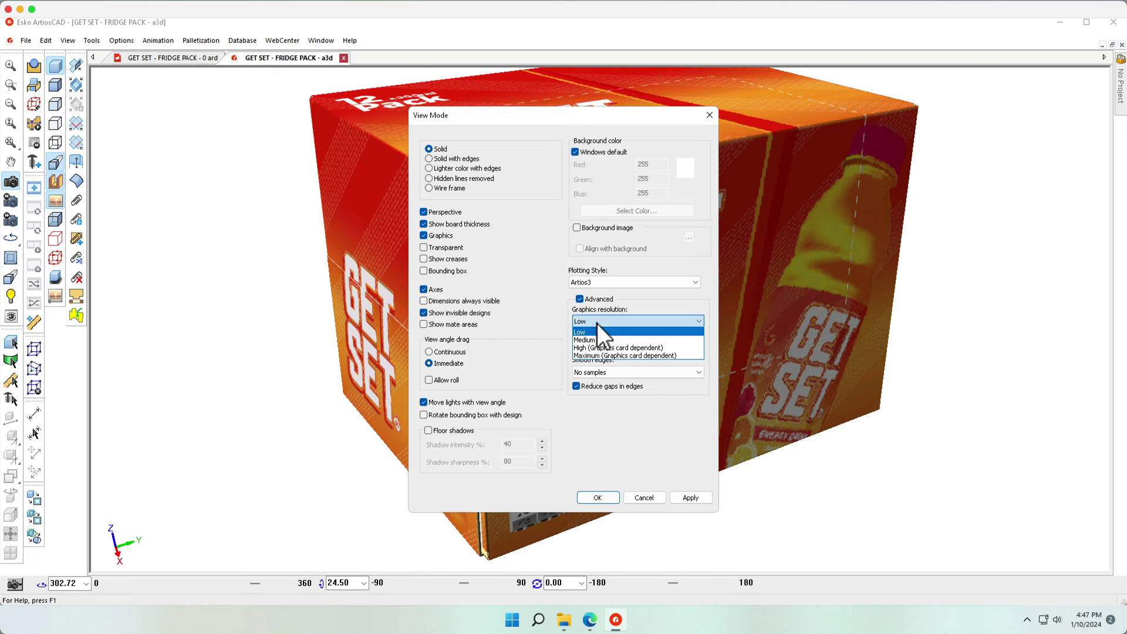
pyautogui.click(601, 356)
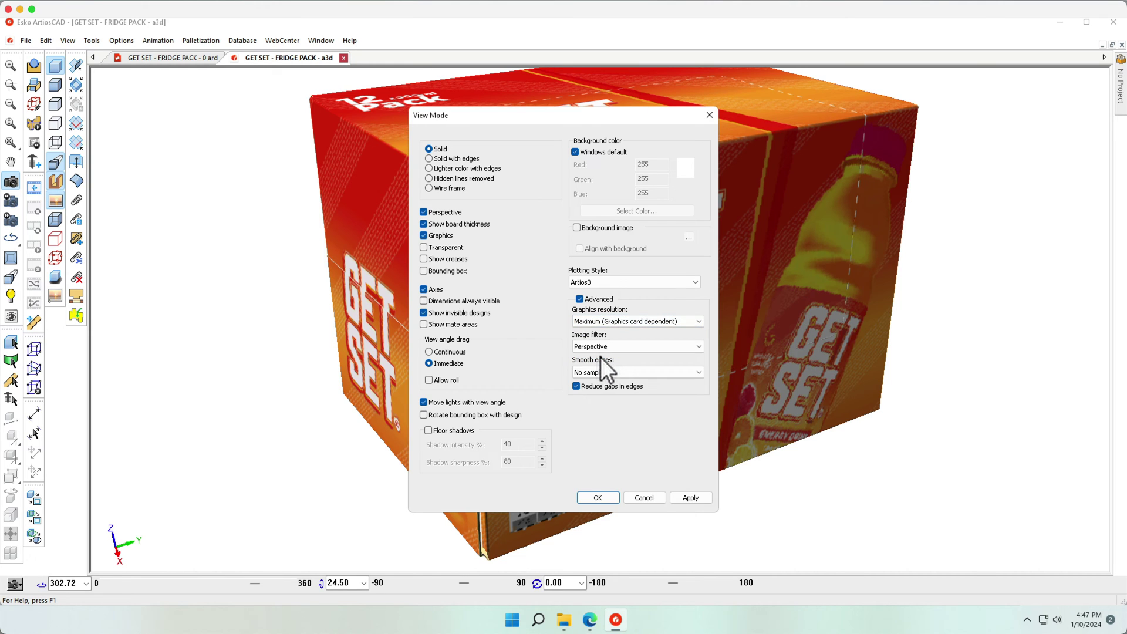
pyautogui.click(678, 497)
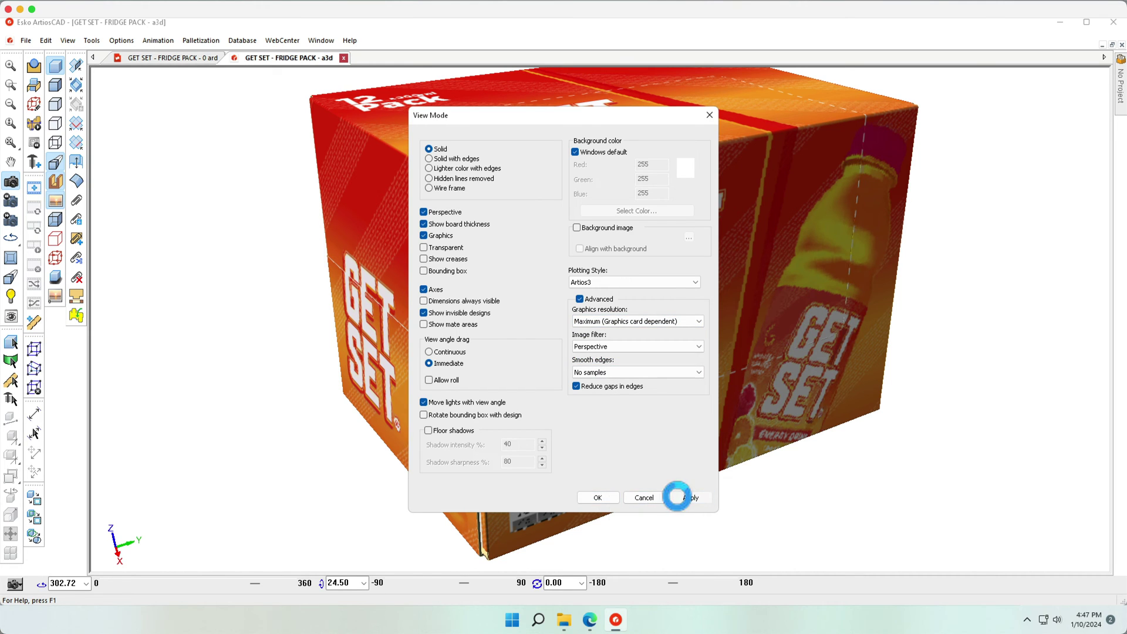
pyautogui.click(597, 497)
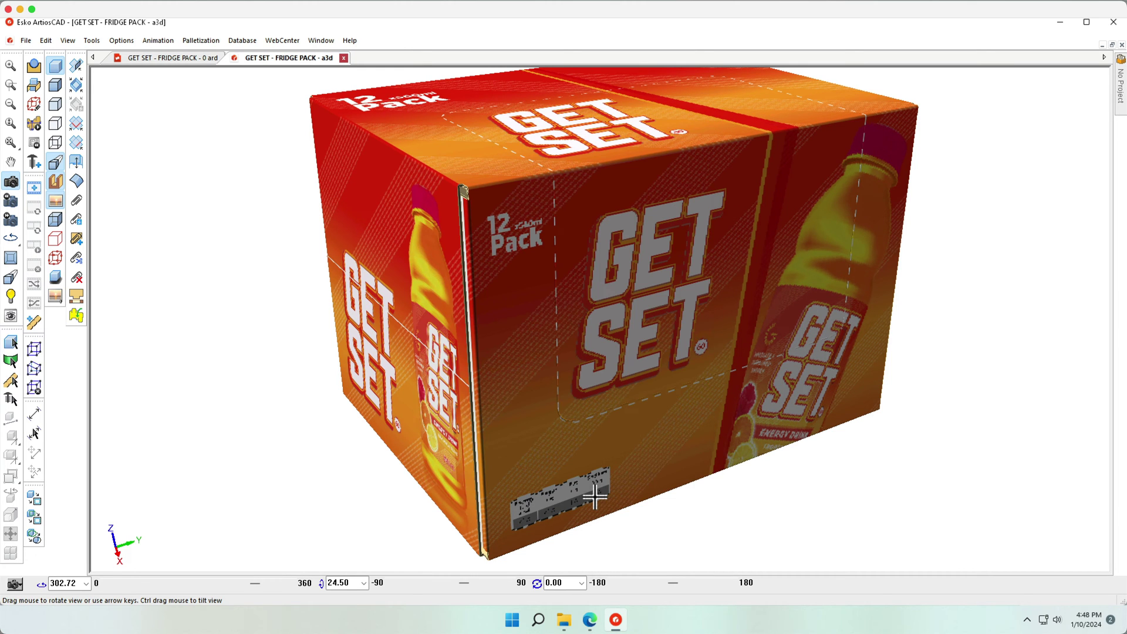
# - Switch the load to the 40X32 wood pallet and start CAPE Palletize
pyautogui.click(206, 40)
pyautogui.click(209, 59)
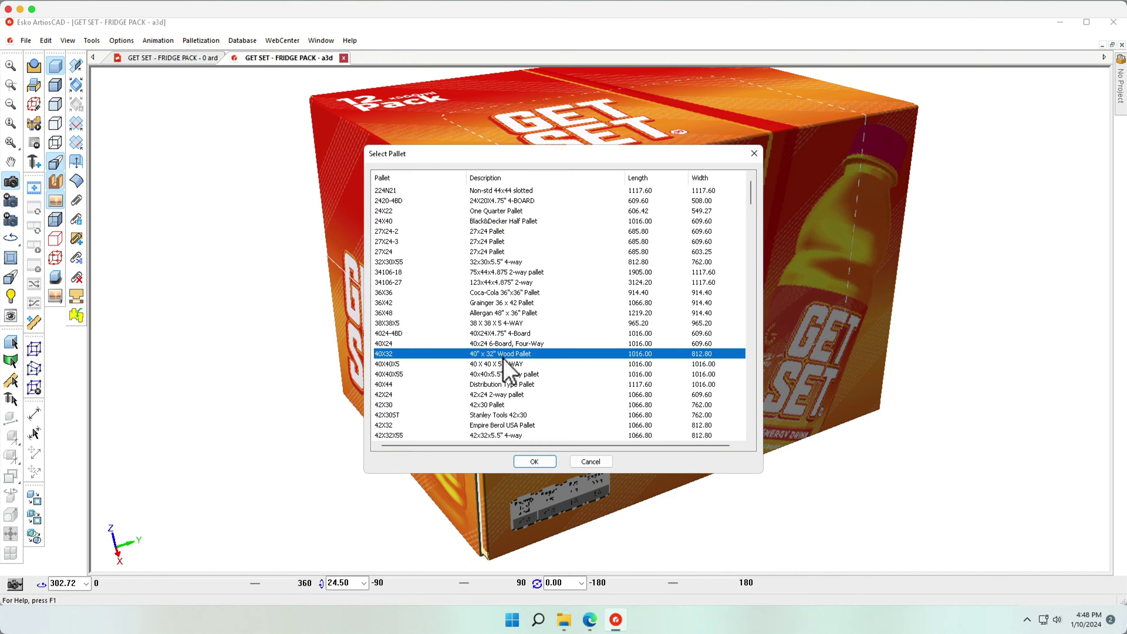
pyautogui.click(540, 461)
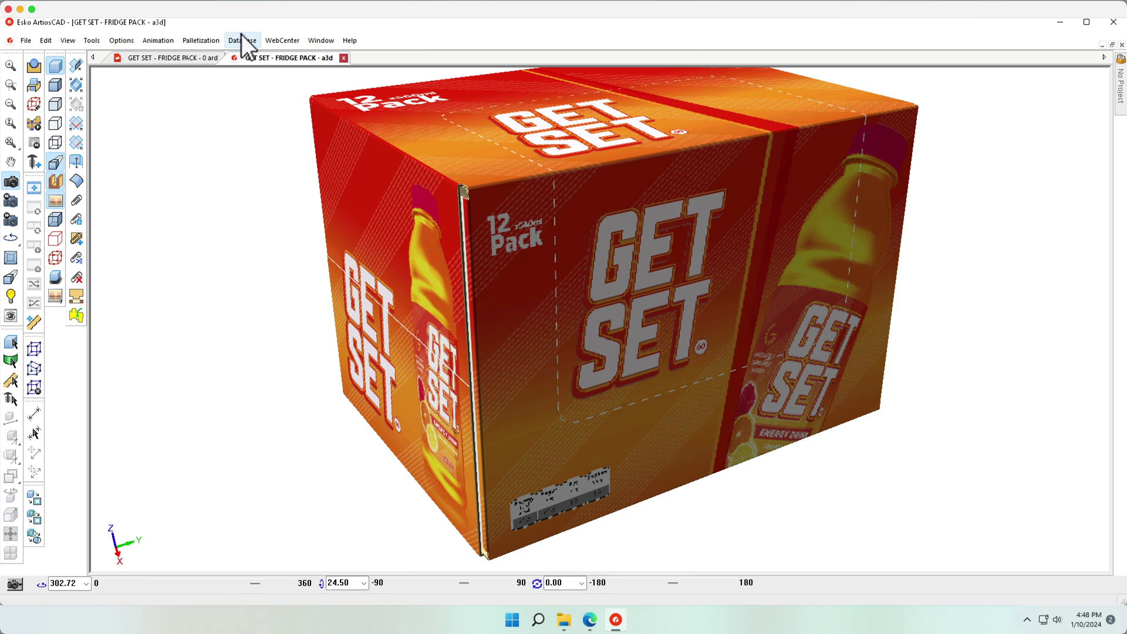
pyautogui.click(207, 40)
pyautogui.click(209, 79)
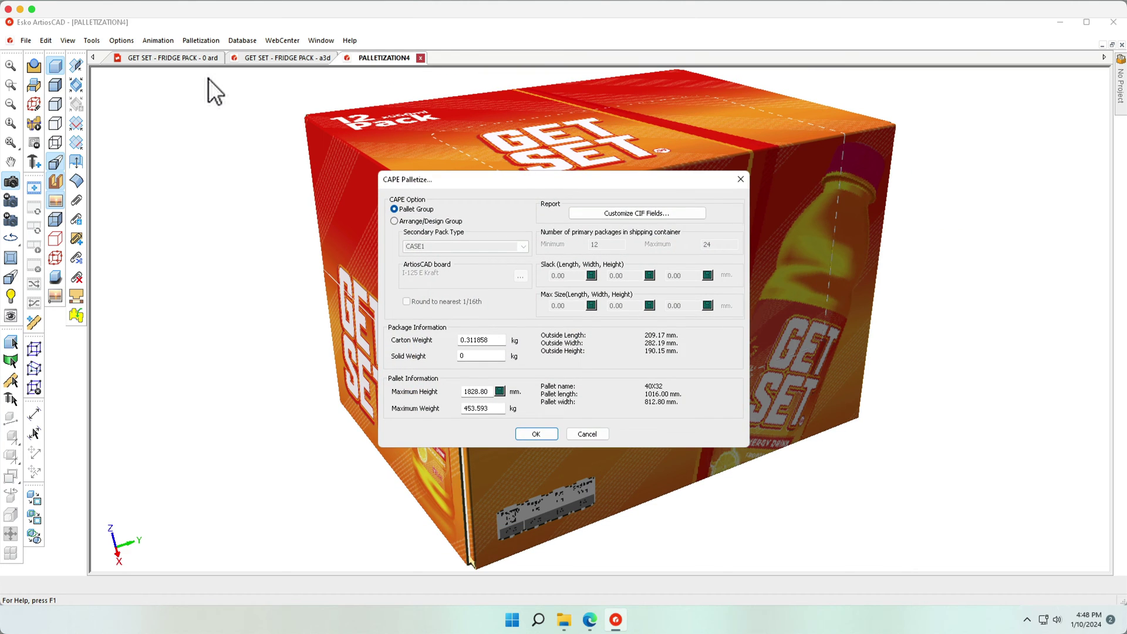
# - Limit the load to 1800 mm height and 1000 kg, accept the length/width swap, and calculate the 96-carton, 8-layer solution
pyautogui.click(497, 356)
pyautogui.moveTo(485, 357); pyautogui.dragTo(459, 357)
pyautogui.press('Tab')
pyautogui.write('18')
pyautogui.press('Tab')
pyautogui.write('1000')
pyautogui.press('Tab')
pyautogui.click(547, 434)
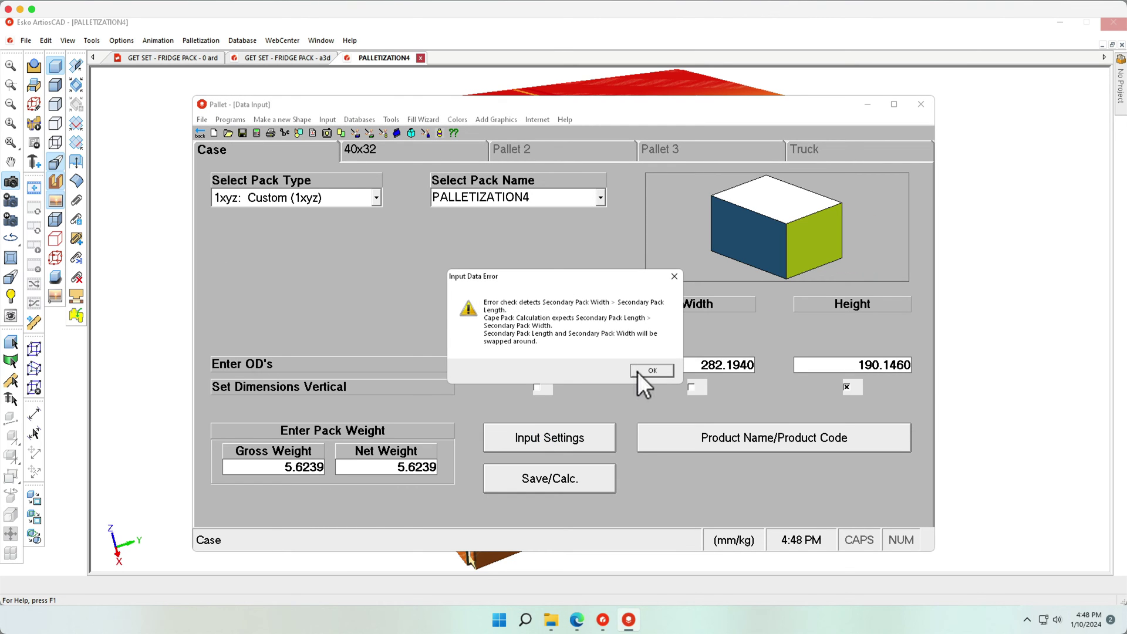
pyautogui.click(639, 371)
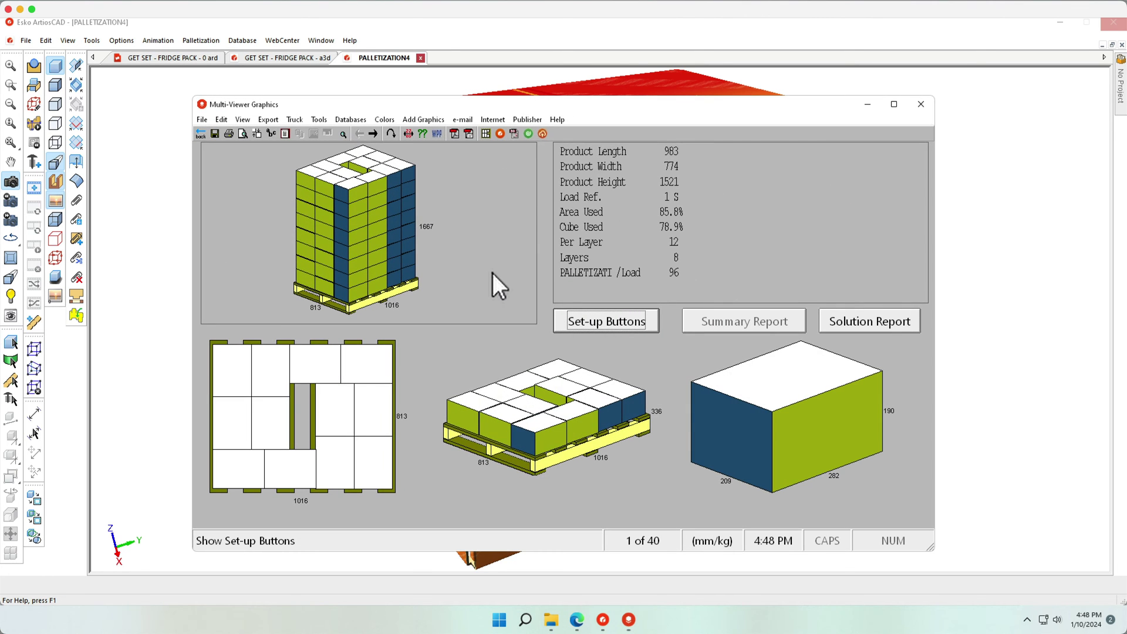
# - Export the pallet solution to ArtiosCAD with File > Export and Exit
pyautogui.click(201, 120)
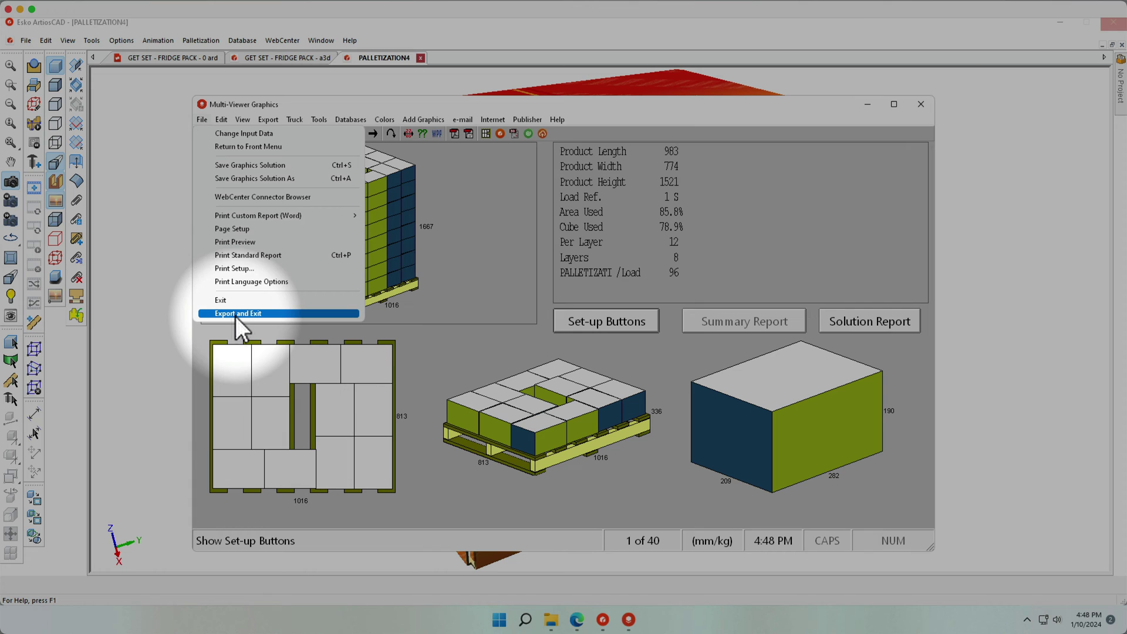
pyautogui.click(235, 315)
pyautogui.click(203, 120)
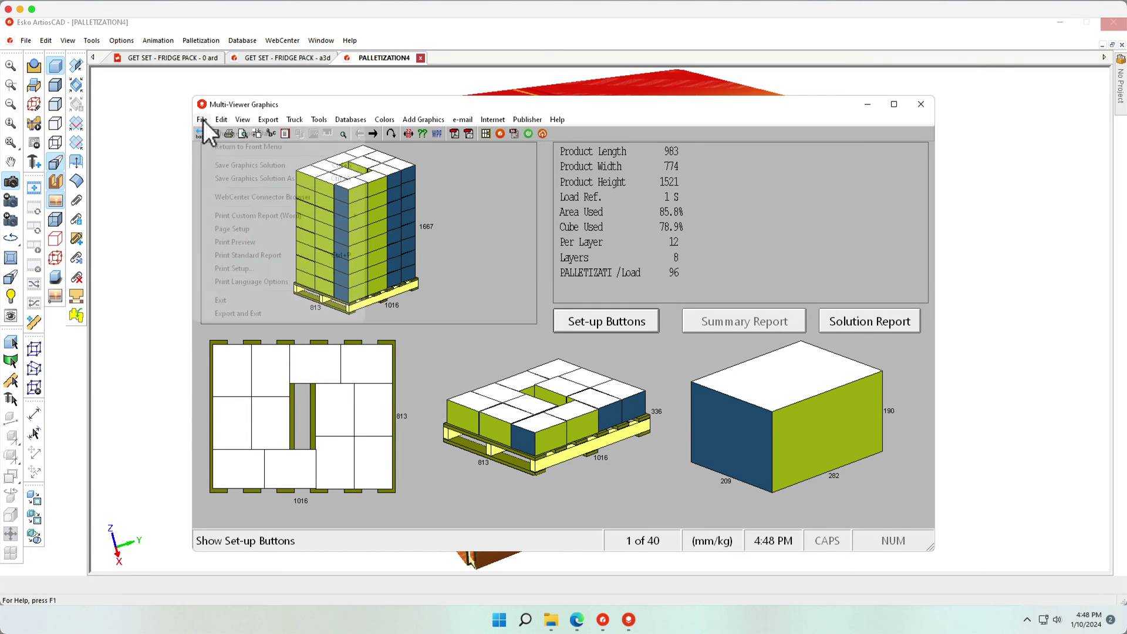
pyautogui.click(215, 313)
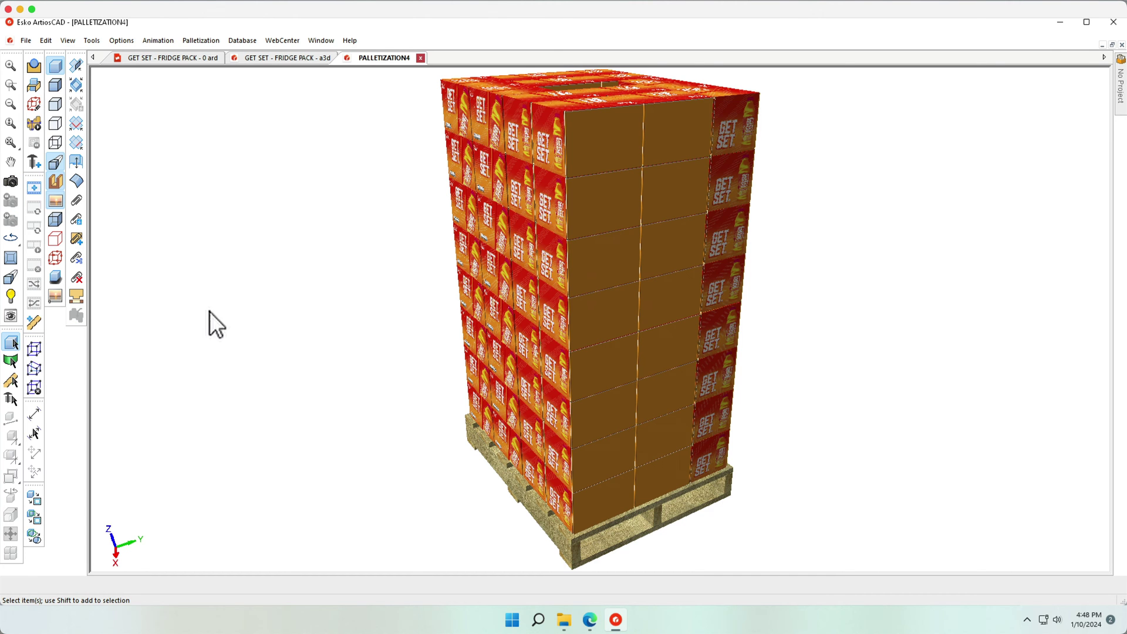
# - Rotate the PALLETIZATION4 load to show the printed GET SET faces of the shippers
pyautogui.click(12, 182)
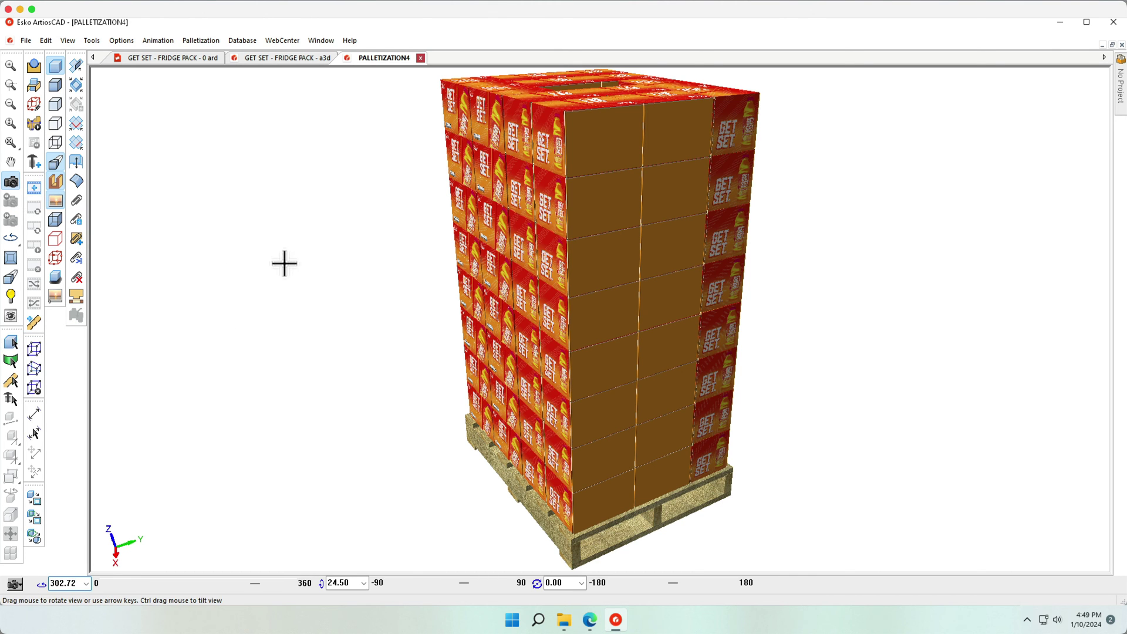
pyautogui.moveTo(567, 319); pyautogui.dragTo(525, 347)
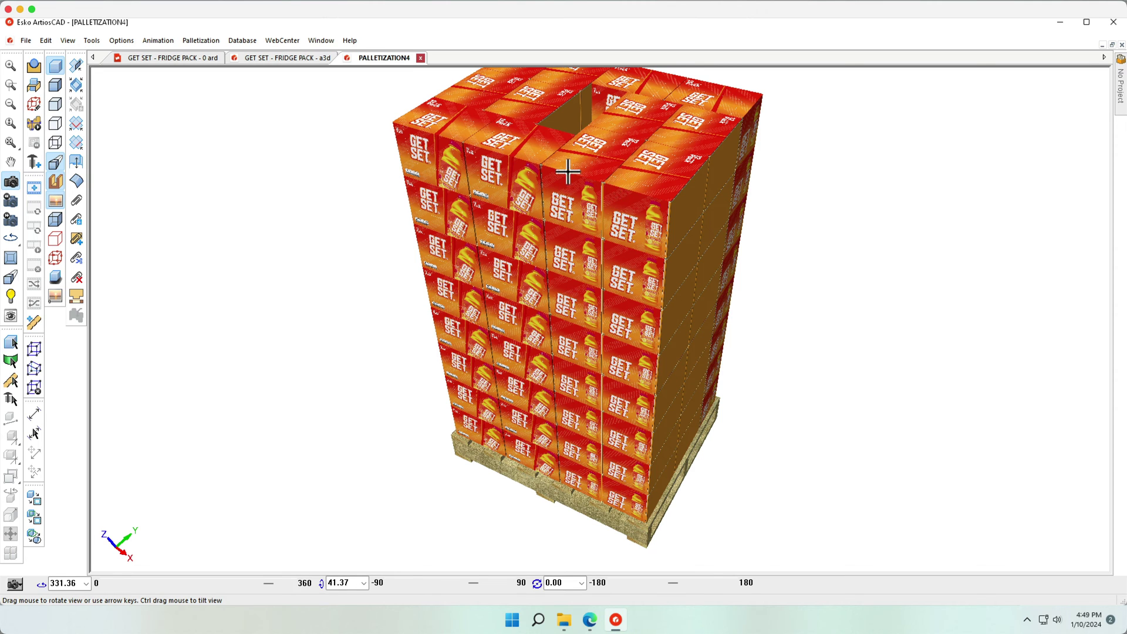
# - In the FRIDGE PACK document, show the bounding box and select the GET SET carton
pyautogui.click(291, 60)
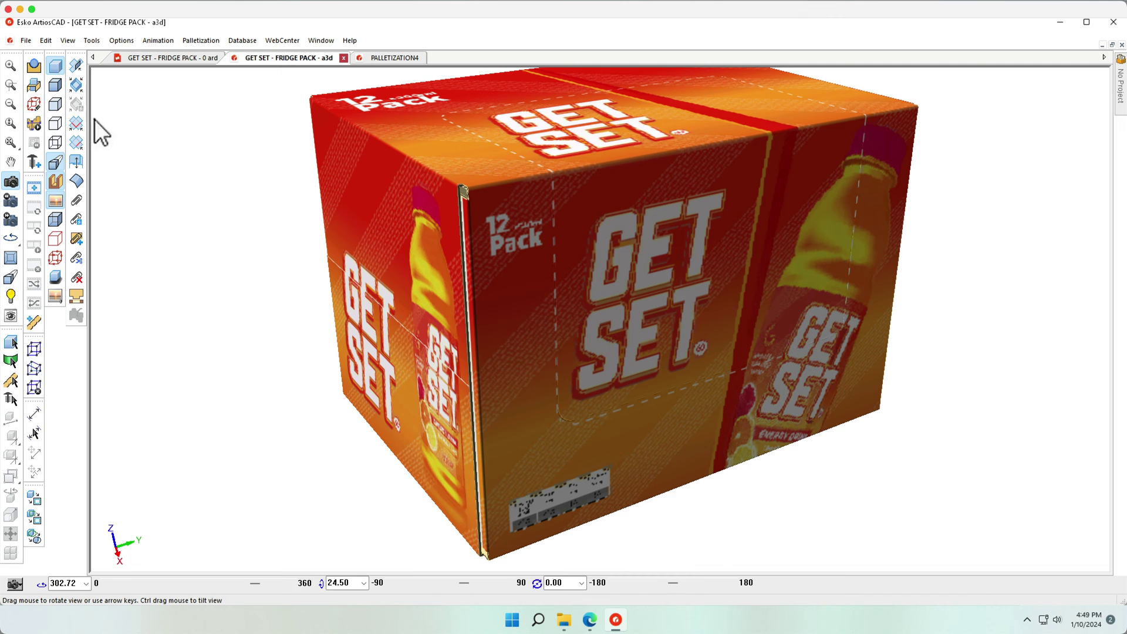
pyautogui.click(34, 105)
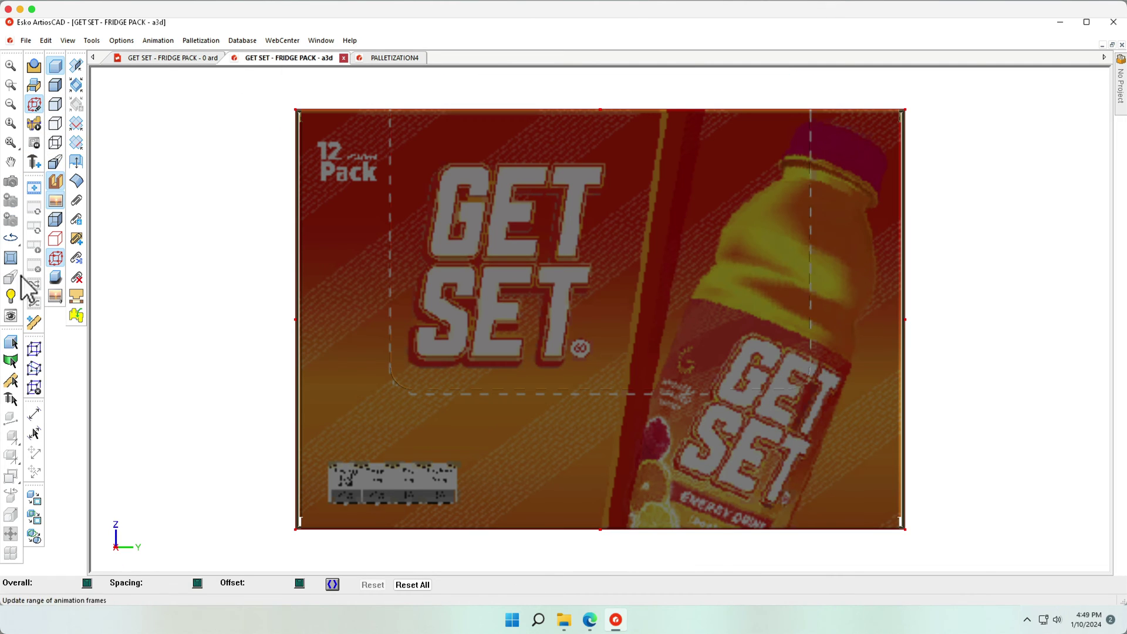
pyautogui.click(11, 342)
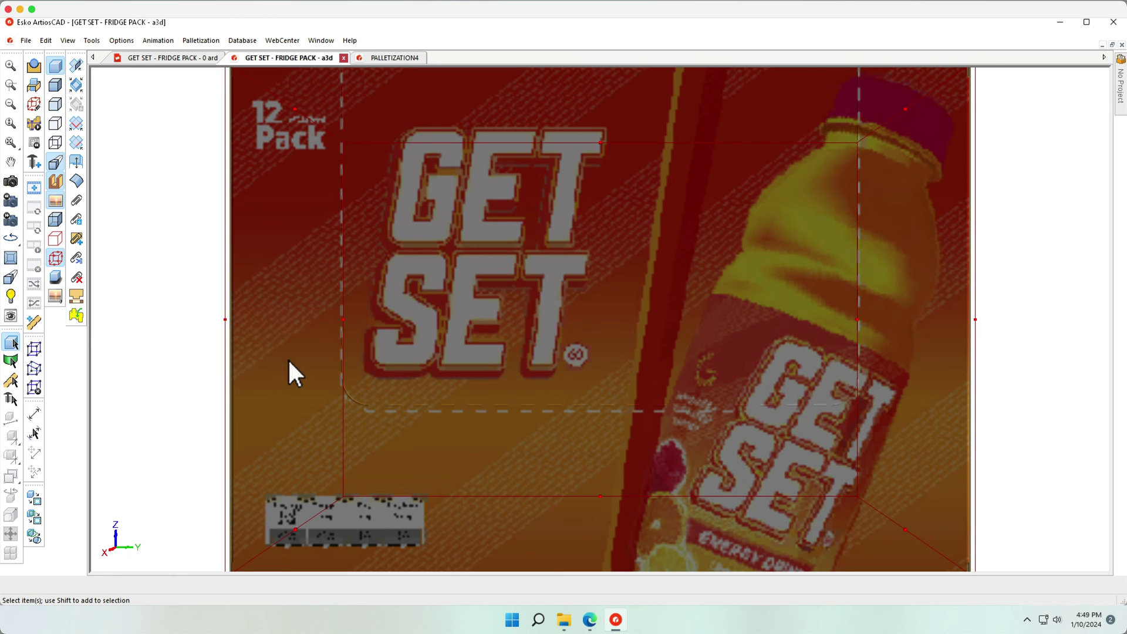
pyautogui.click(333, 420)
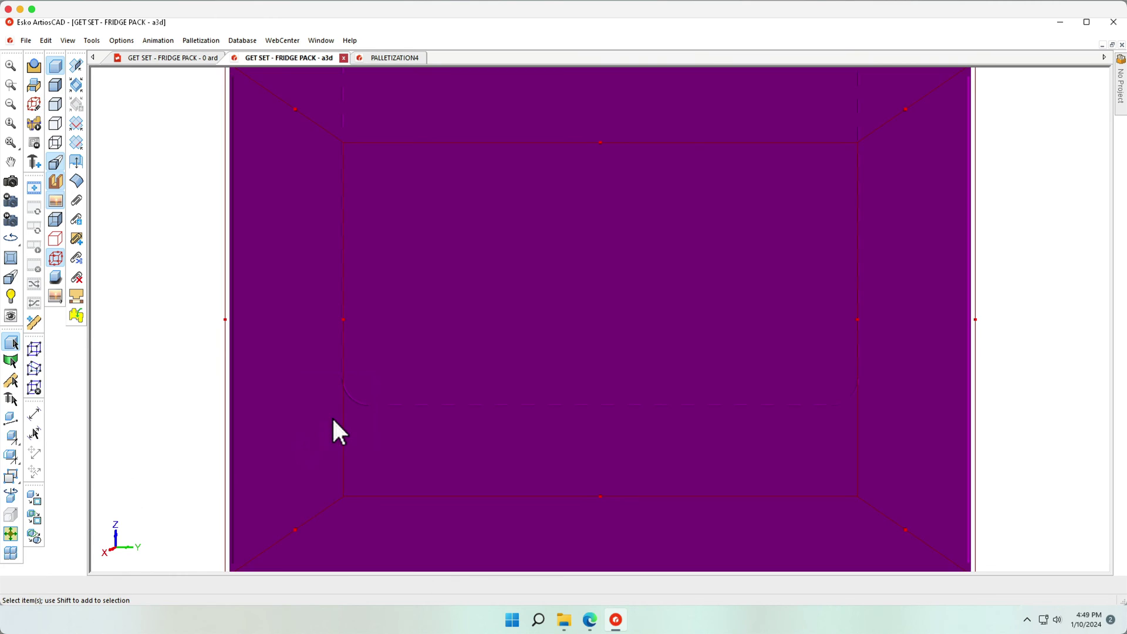
# - Array-copy the carton with X Number 2, then angle and zoom out to see both
pyautogui.click(11, 553)
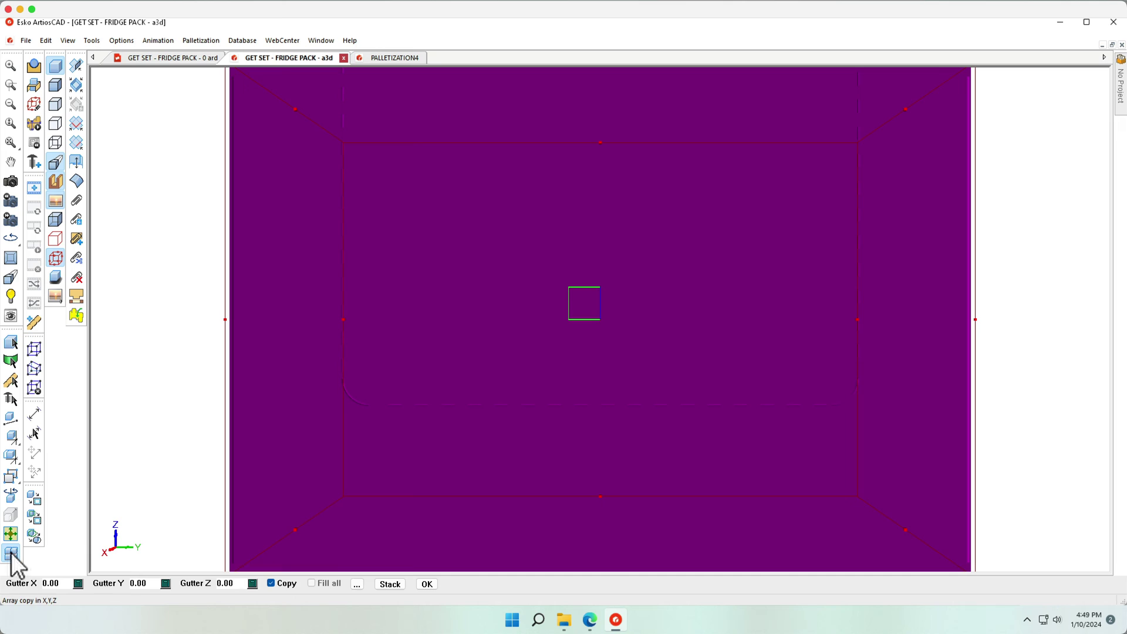
pyautogui.click(357, 584)
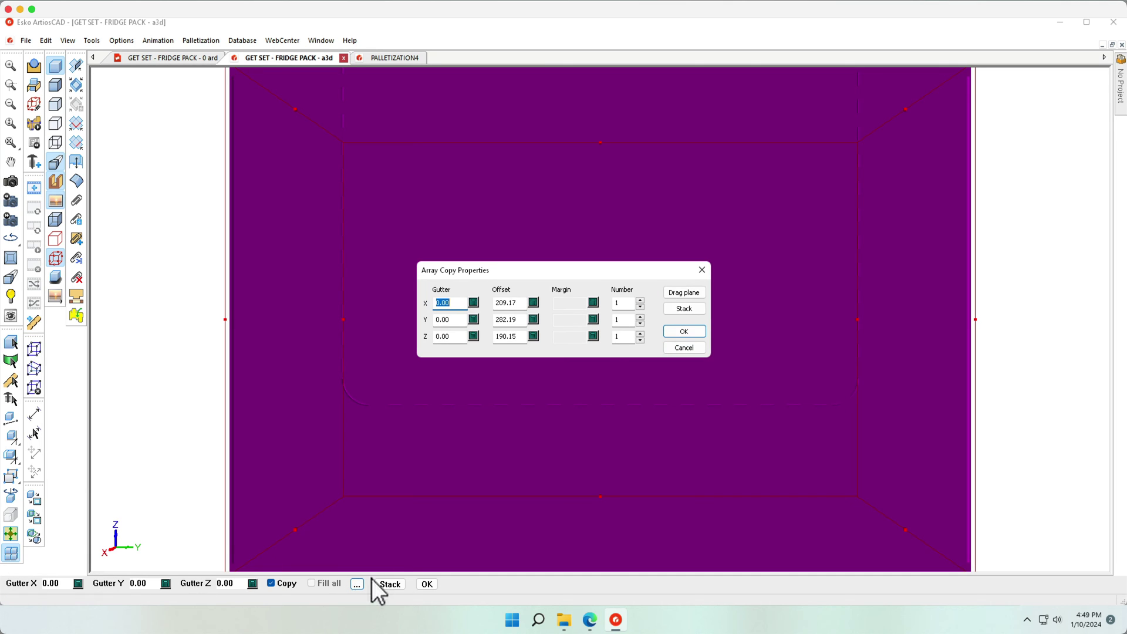
pyautogui.click(640, 301)
pyautogui.click(676, 332)
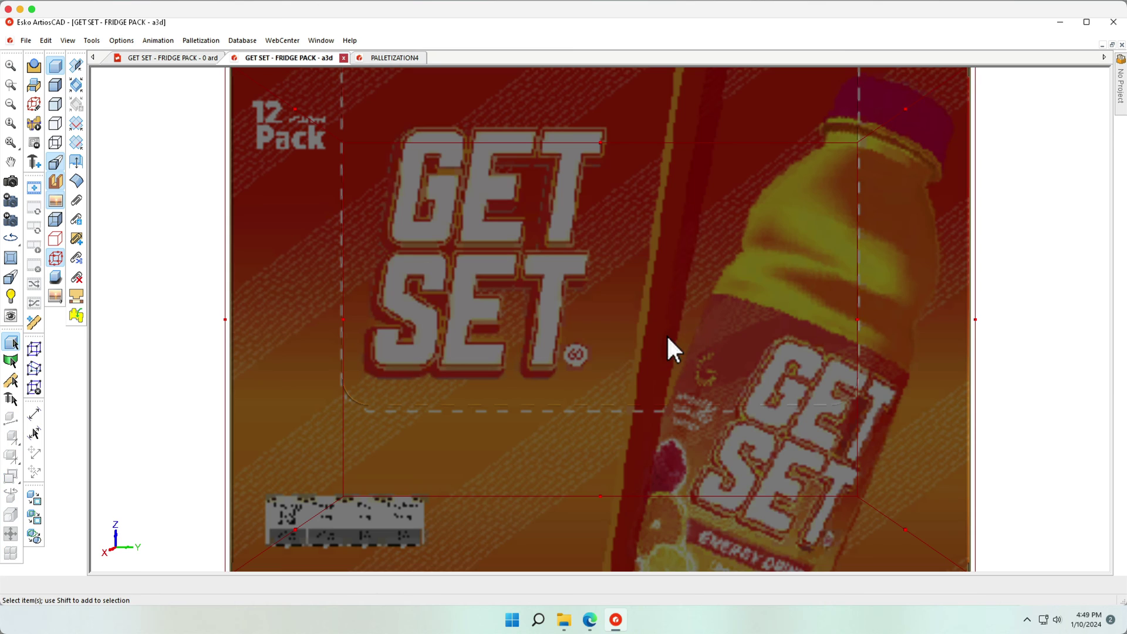
pyautogui.click(11, 181)
pyautogui.moveTo(169, 239); pyautogui.dragTo(302, 297)
pyautogui.click(10, 104)
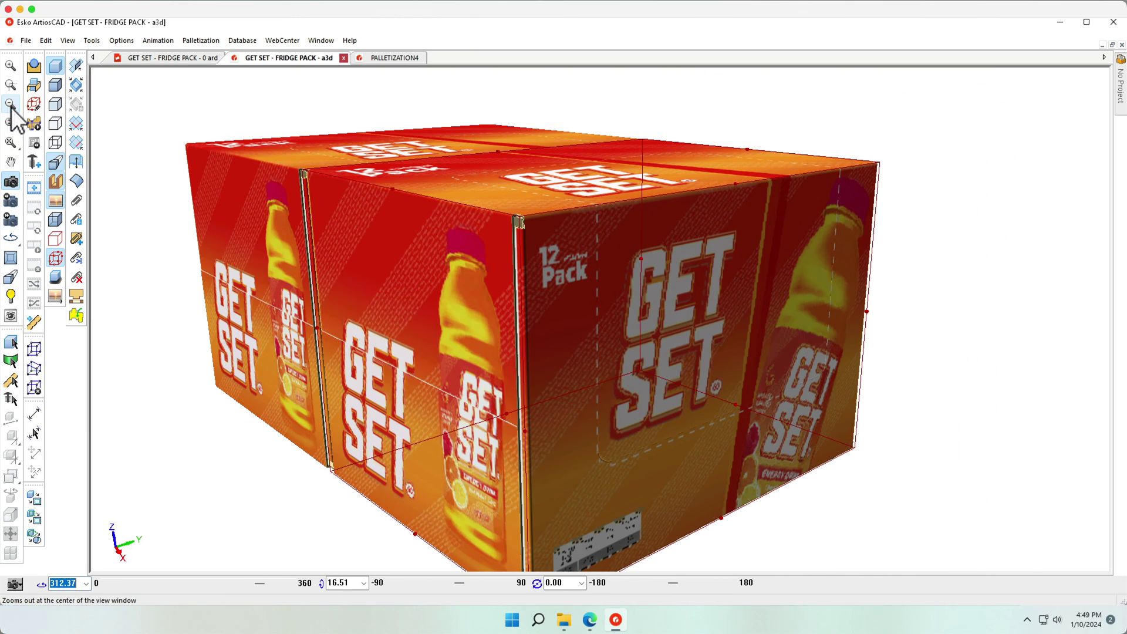
pyautogui.click(10, 104)
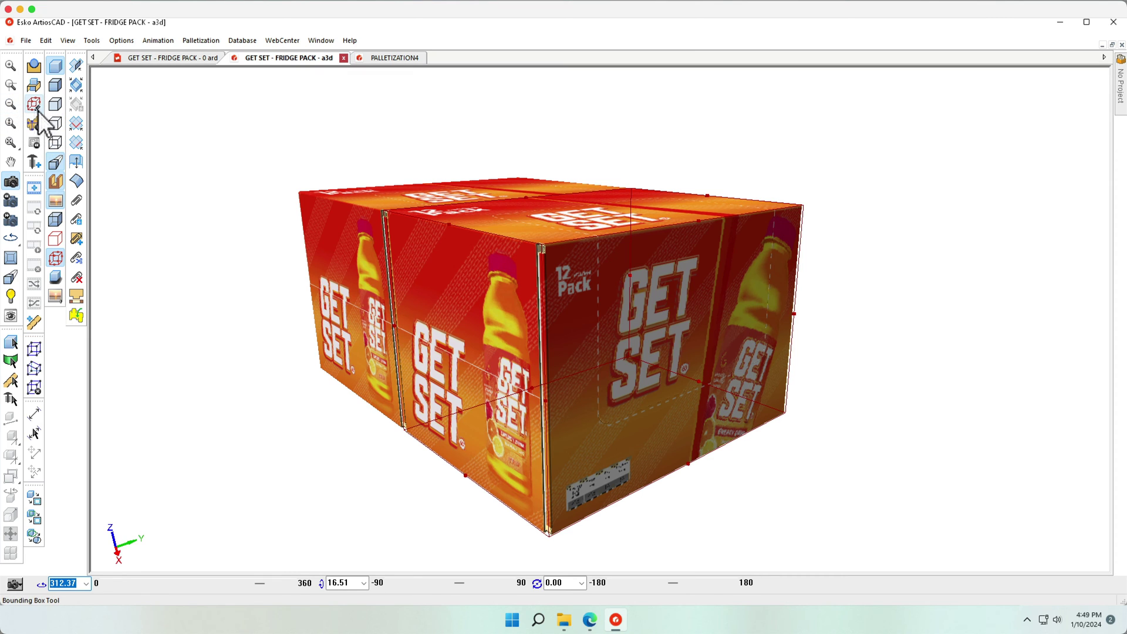
# - With linked offsets on, resize the outline around both shippers to 424.00 wide by 70.00 high
pyautogui.click(35, 104)
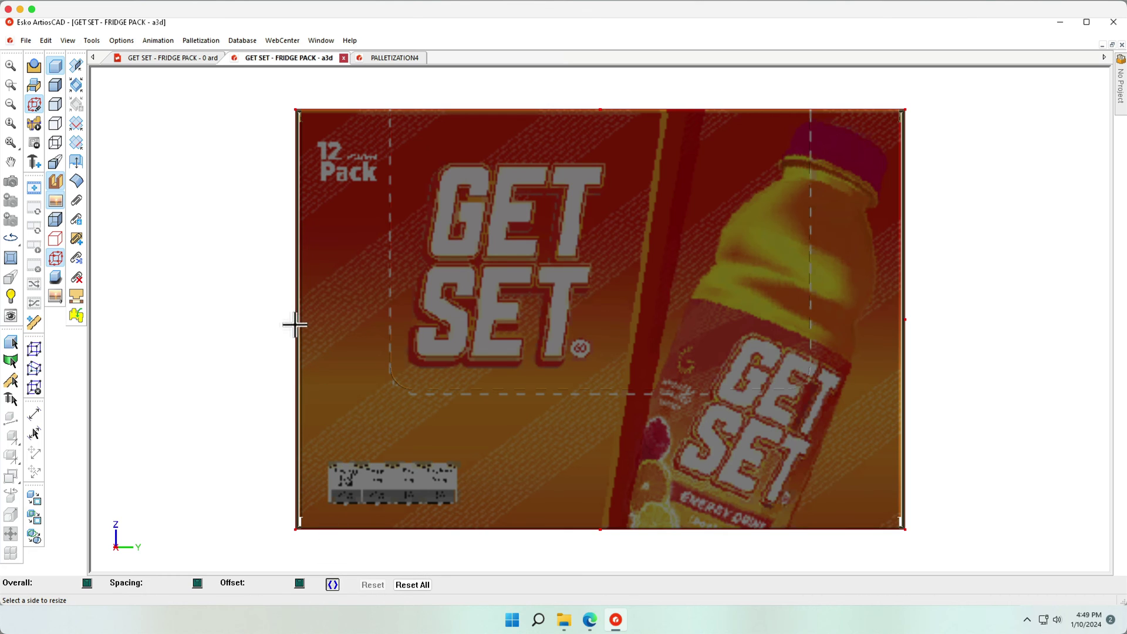
pyautogui.moveTo(293, 320); pyautogui.dragTo(292, 319)
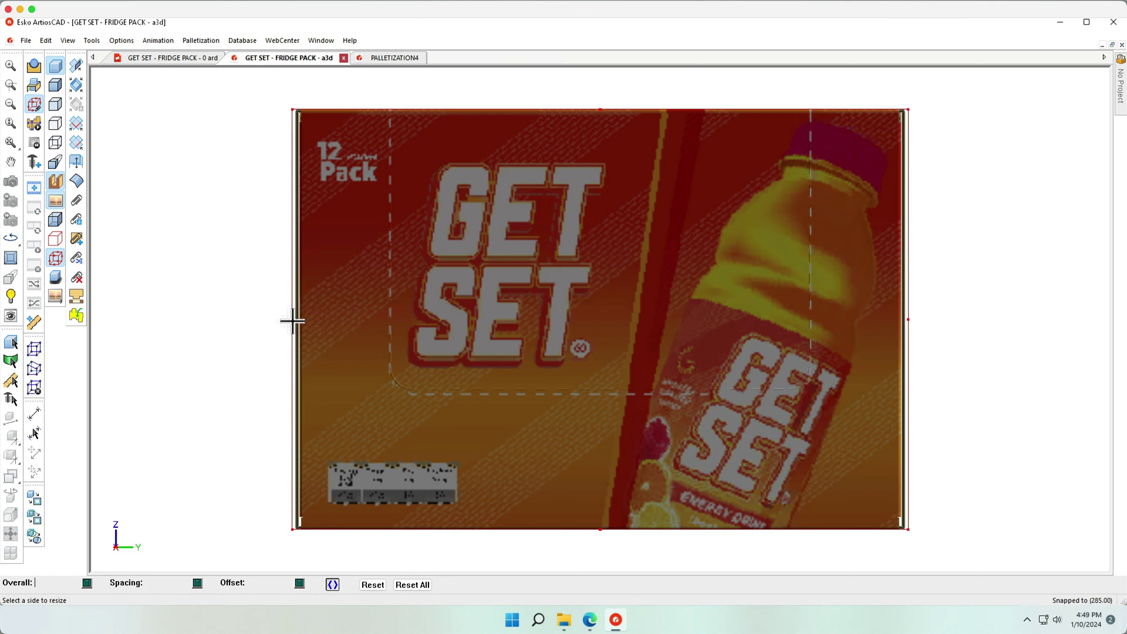
pyautogui.click(10, 257)
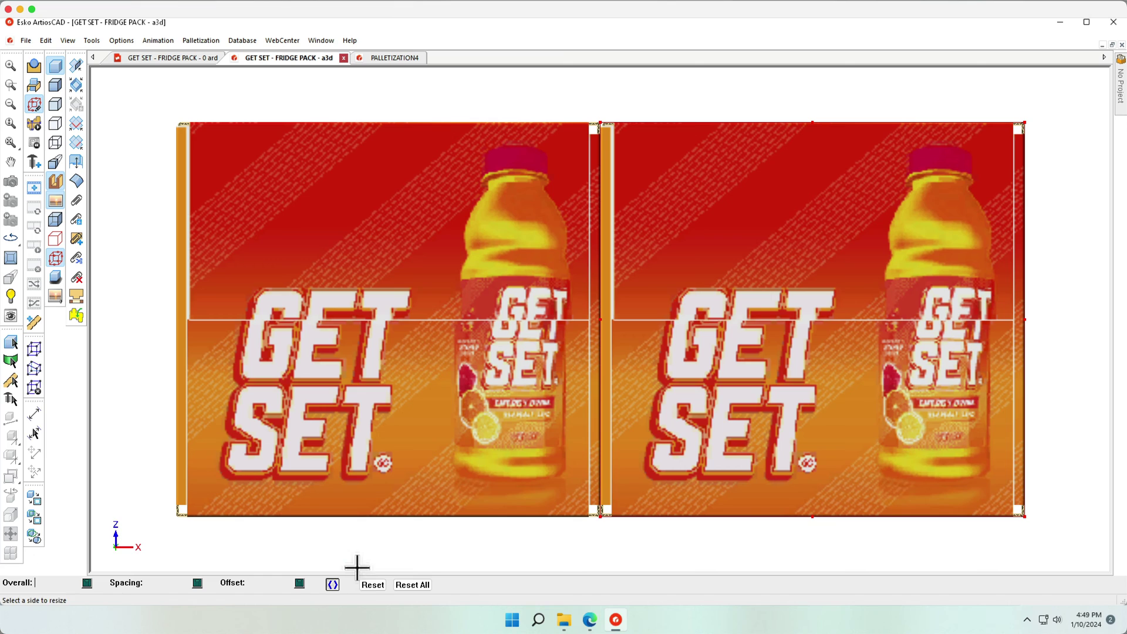
pyautogui.click(374, 586)
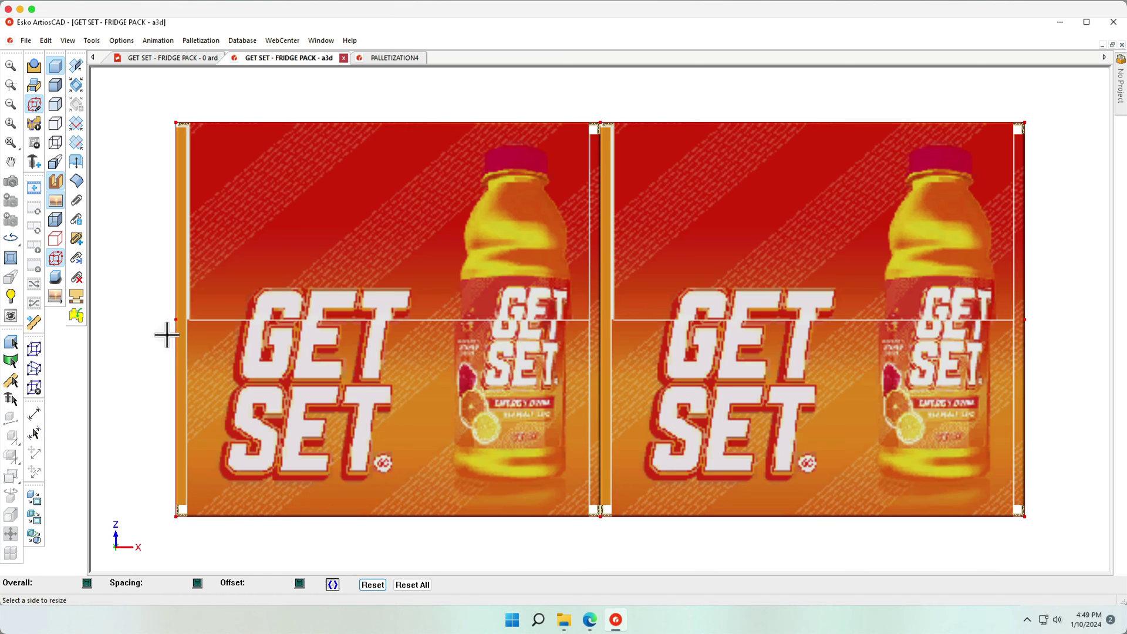
pyautogui.moveTo(174, 320); pyautogui.dragTo(169, 320)
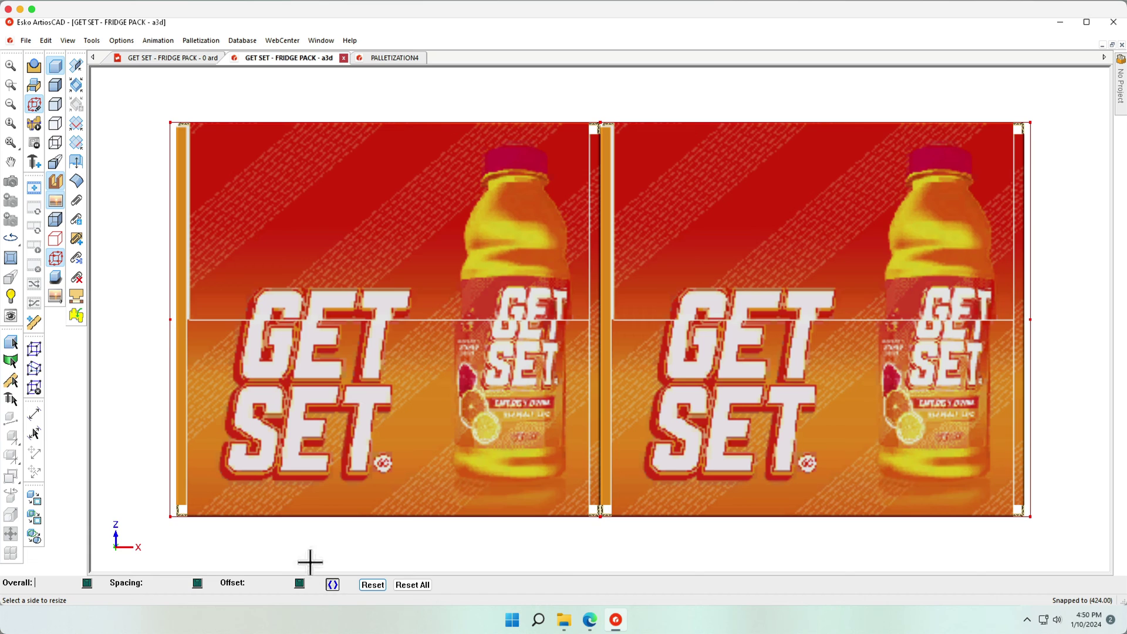
pyautogui.click(332, 585)
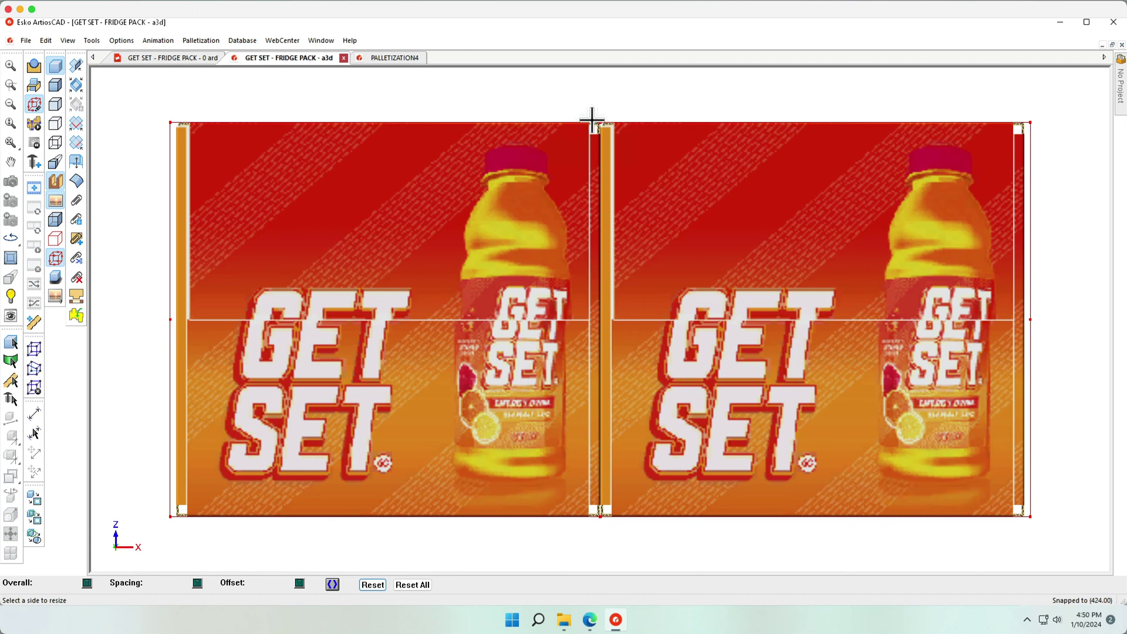
pyautogui.moveTo(601, 122); pyautogui.dragTo(576, 371)
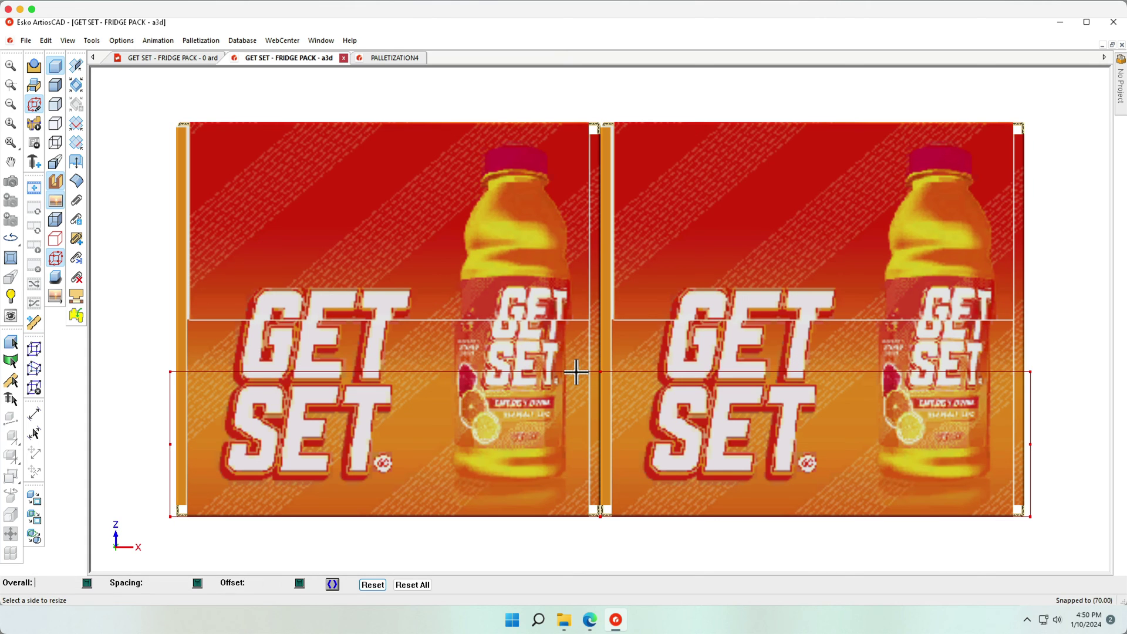
# - In isometric view, run the ECMA B10.01.00.00 tray standard from the outline's bottom length and width edges
pyautogui.click(10, 240)
pyautogui.click(10, 241)
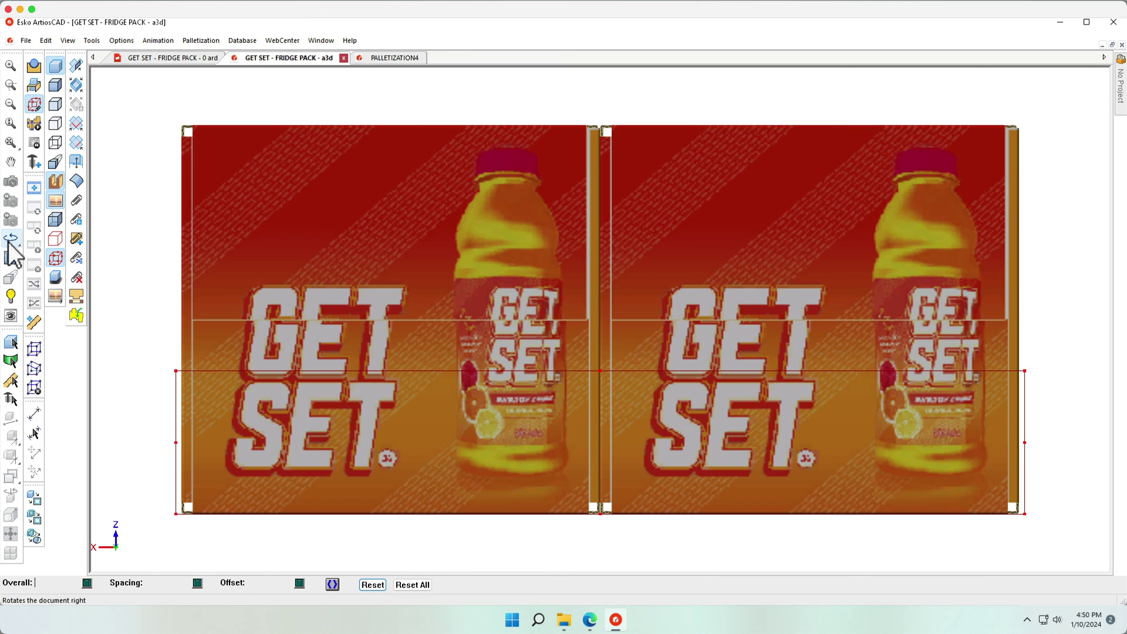
pyautogui.click(39, 125)
pyautogui.click(39, 126)
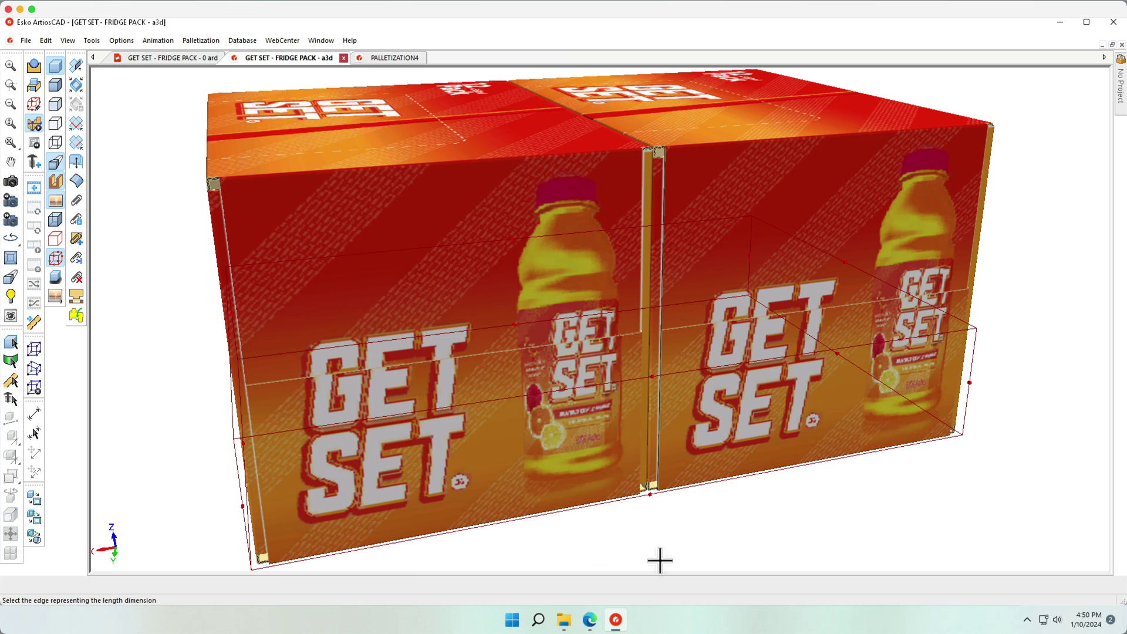
pyautogui.click(650, 496)
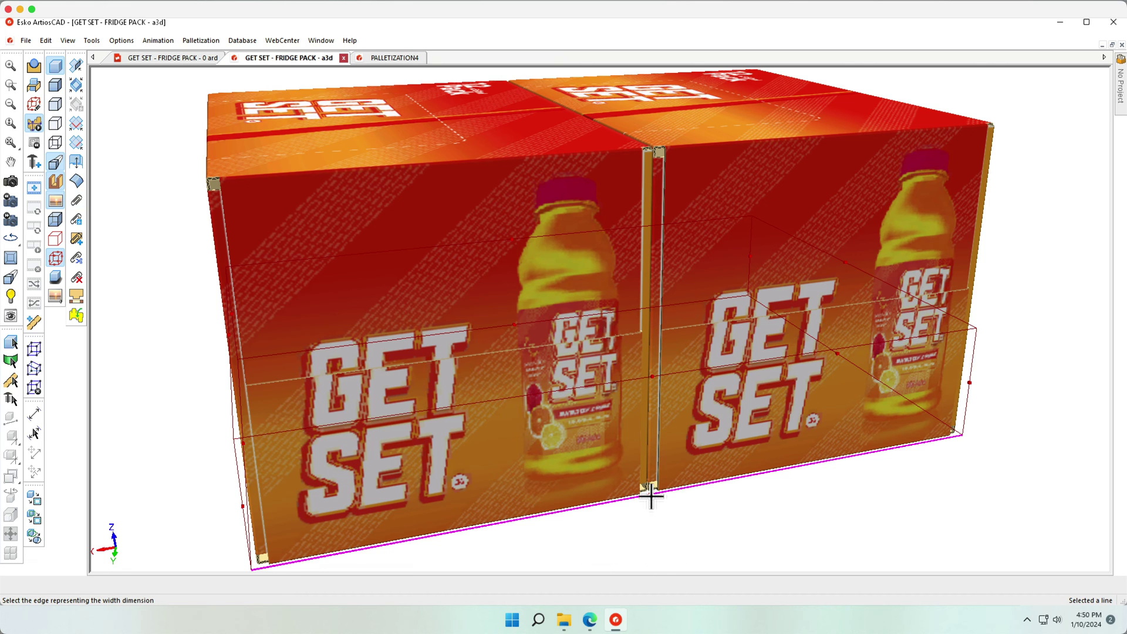
pyautogui.click(835, 354)
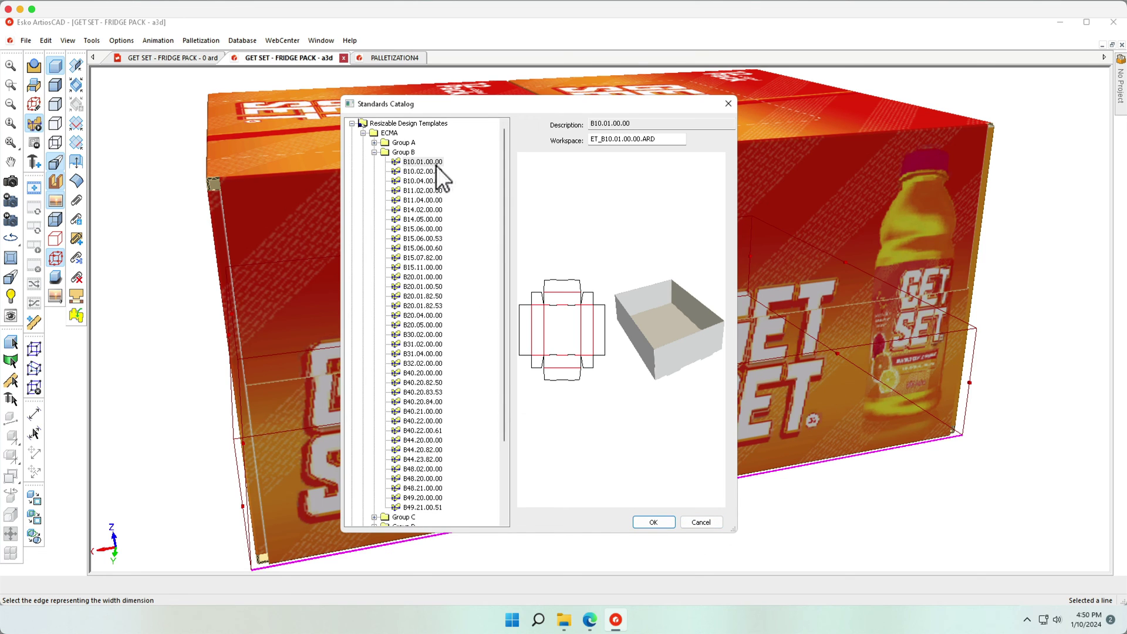
pyautogui.click(653, 522)
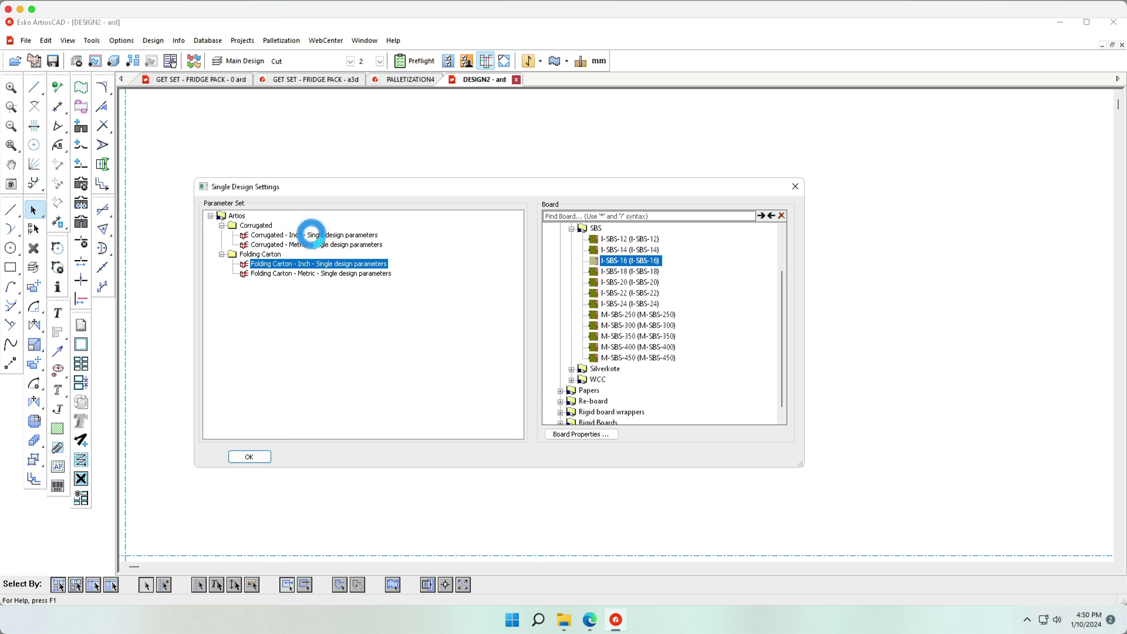
# - Use Corrugated - Inch parameters with E-flute I-125E board, accept 424 × 285 × 70, and add the tray in 3D
pyautogui.click(314, 235)
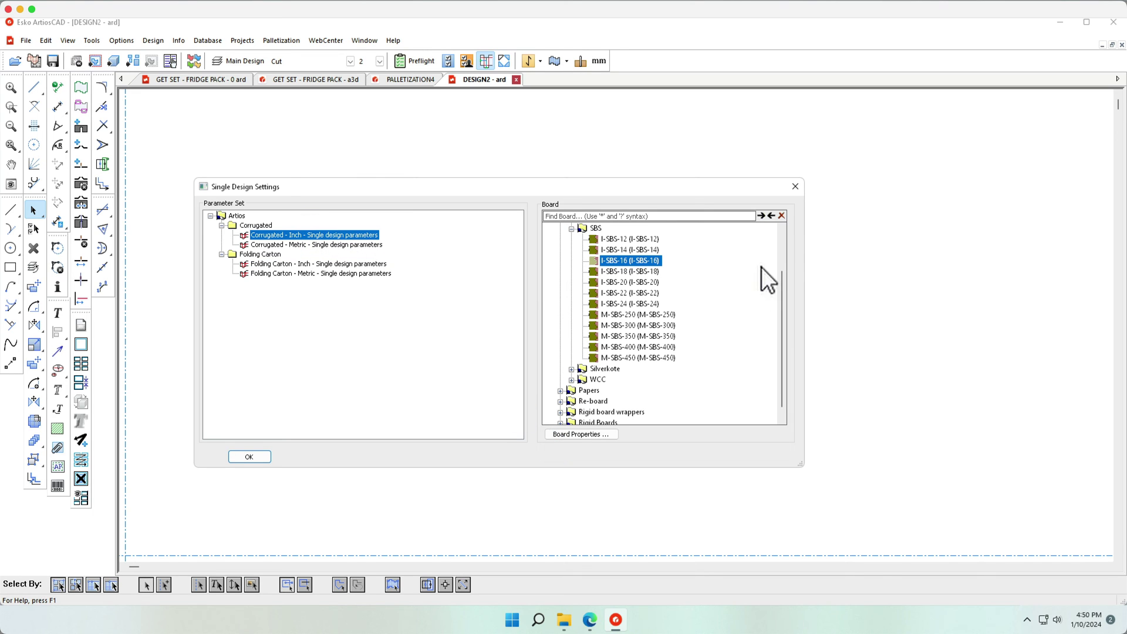
pyautogui.click(783, 237)
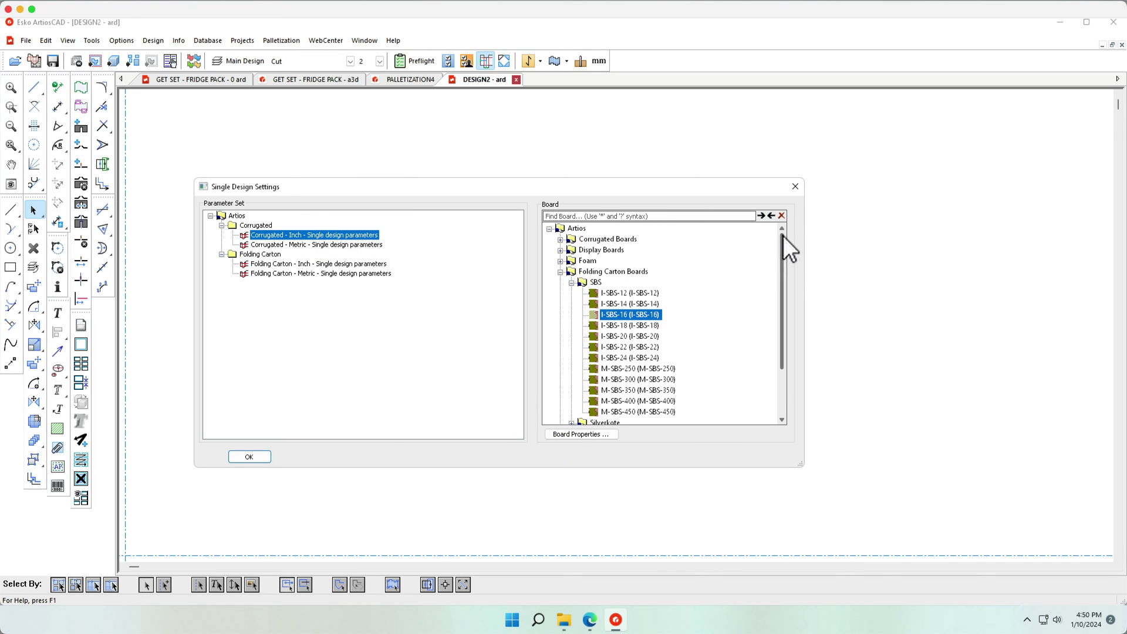
pyautogui.click(561, 240)
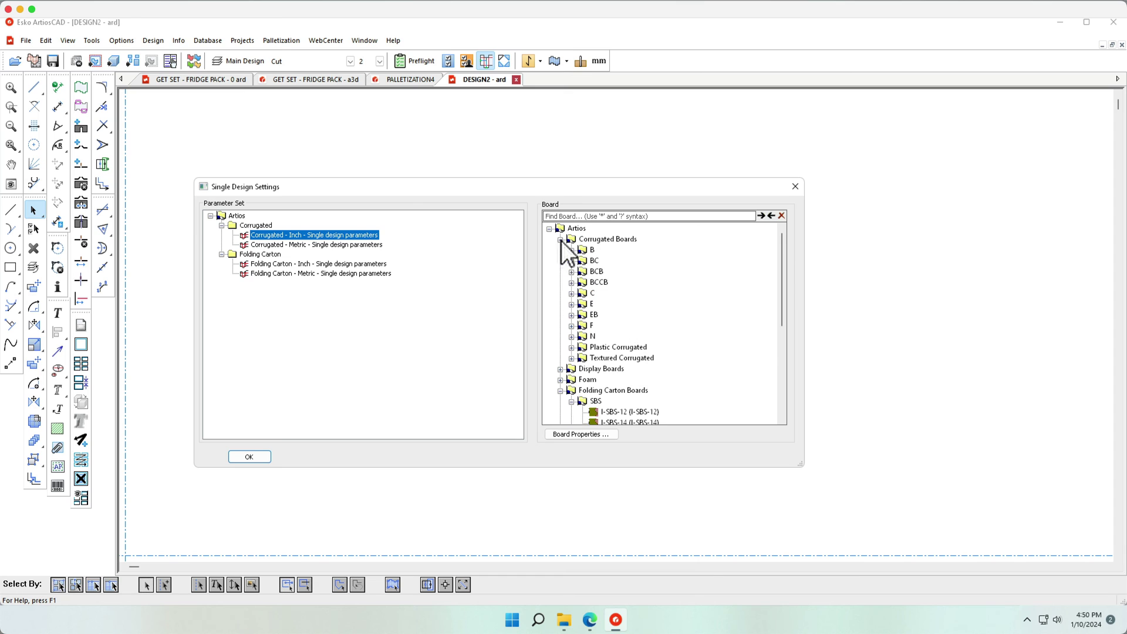
pyautogui.click(572, 304)
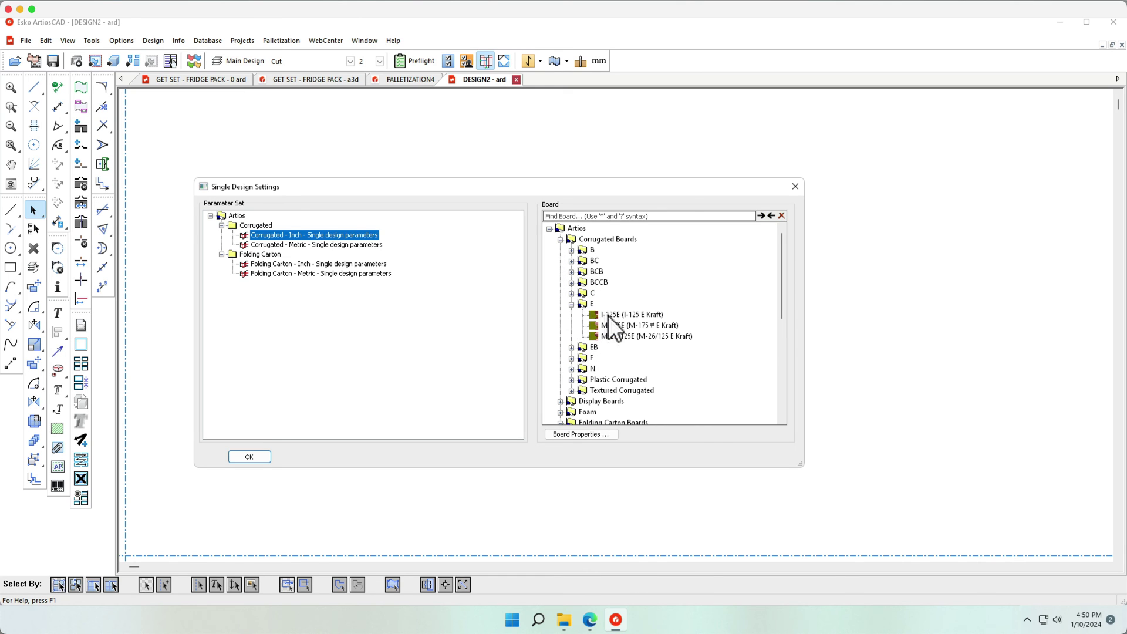
pyautogui.click(611, 315)
pyautogui.click(254, 458)
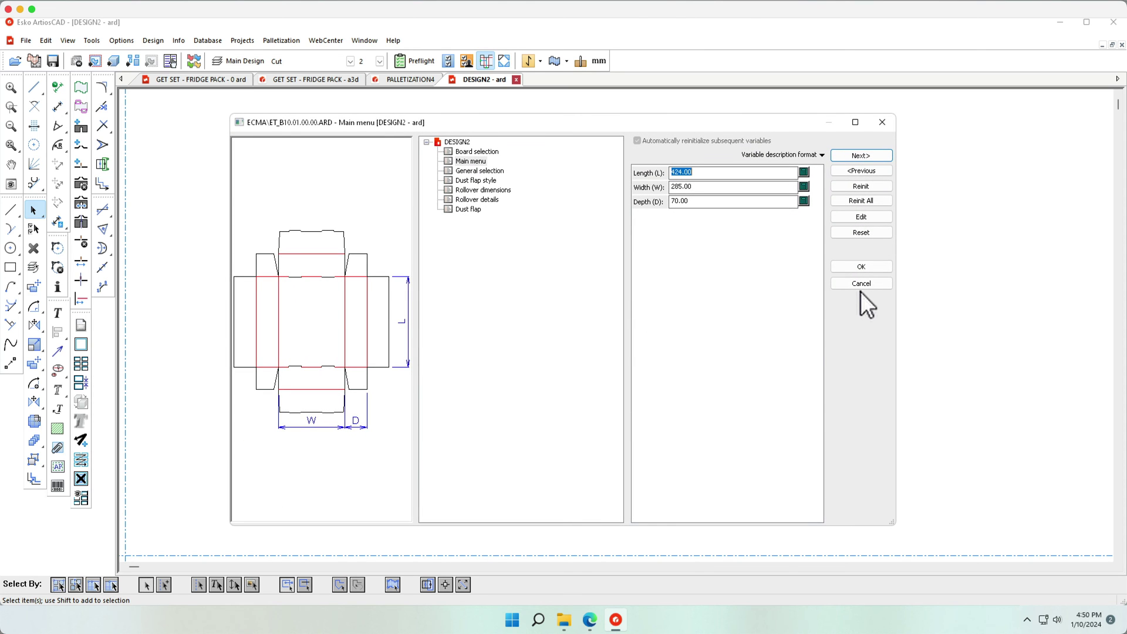
pyautogui.click(862, 267)
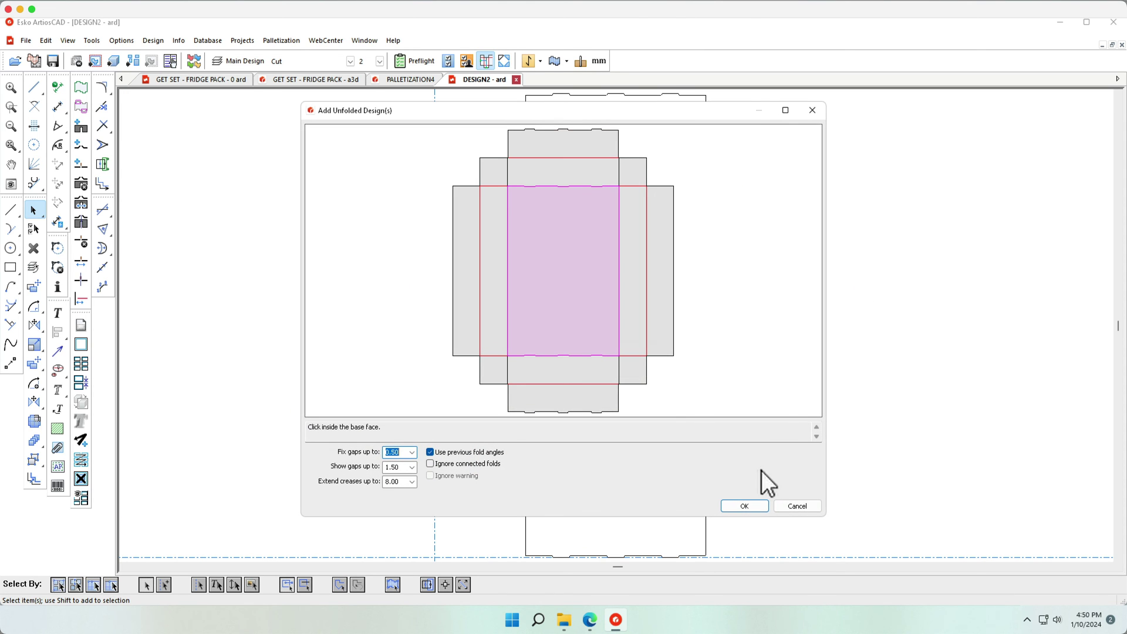
pyautogui.click(746, 509)
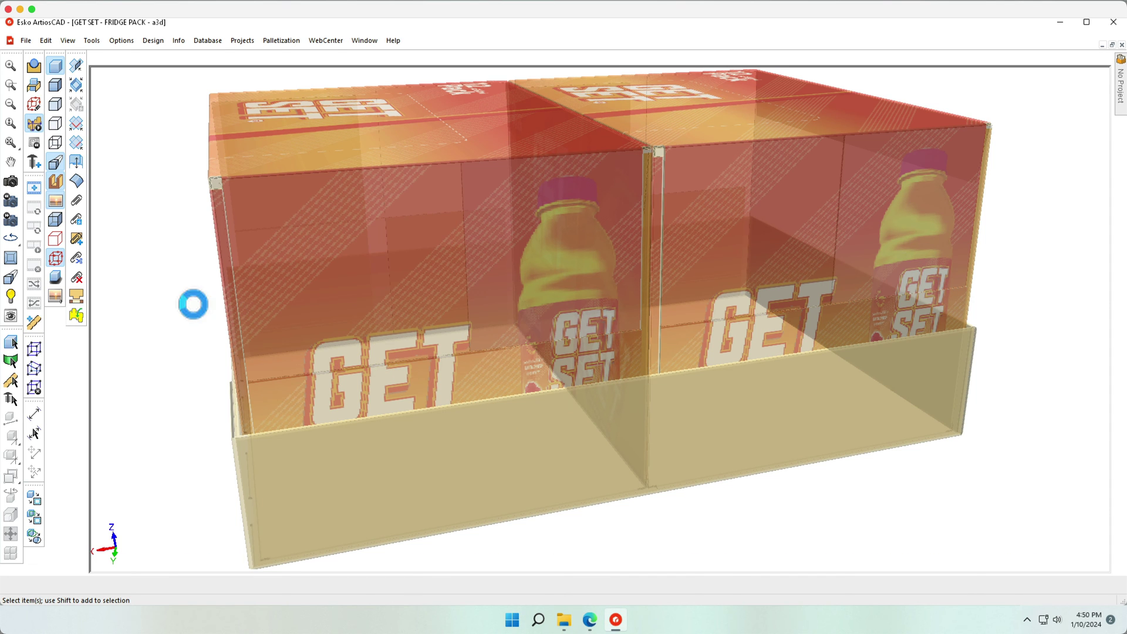
# - Toggle transparent then graphics display, zoom out, and window-select both shippers and the tray
pyautogui.click(55, 205)
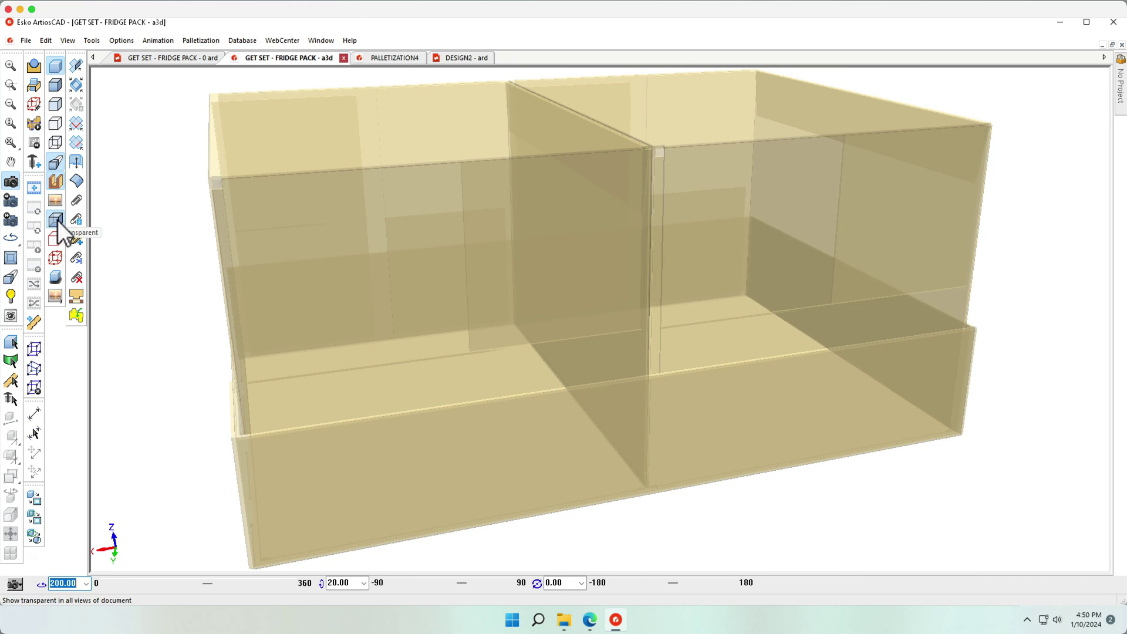
pyautogui.click(56, 201)
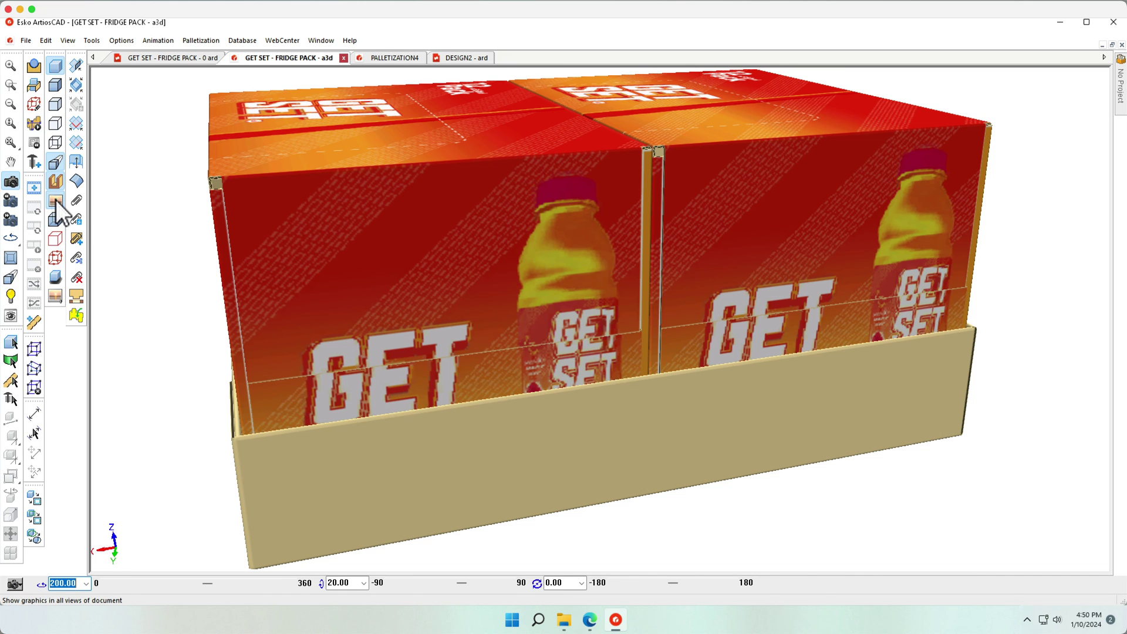
pyautogui.click(12, 104)
pyautogui.click(12, 104)
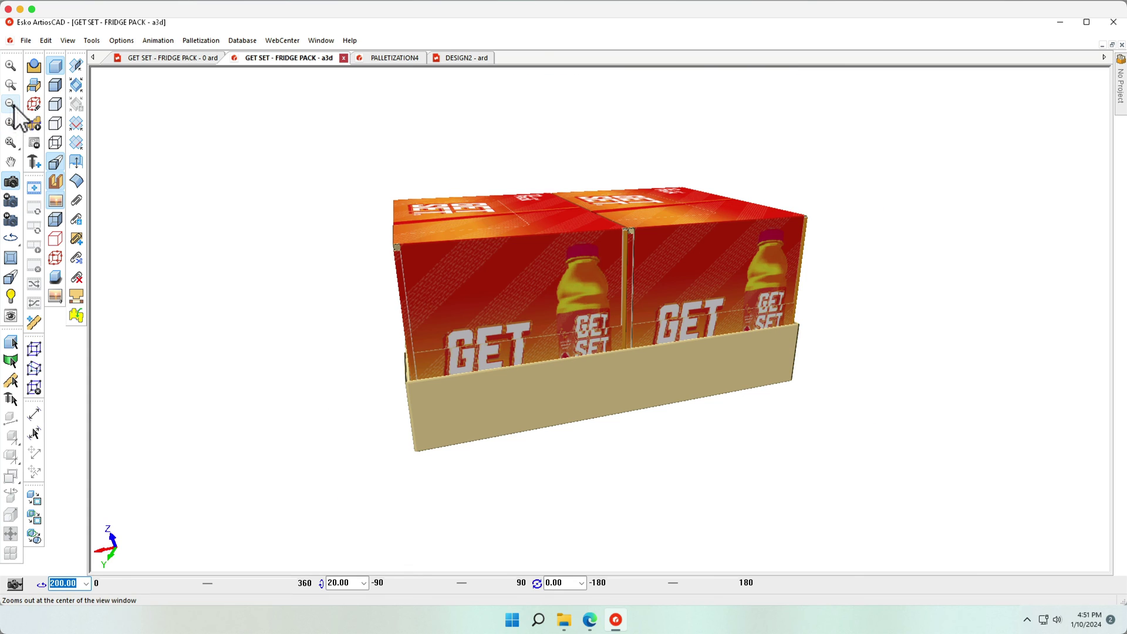
pyautogui.click(10, 343)
pyautogui.moveTo(255, 105); pyautogui.dragTo(865, 475)
# - Create a palletized design with maximum height 1900 and maximum weight 10, and calculate it
pyautogui.click(203, 41)
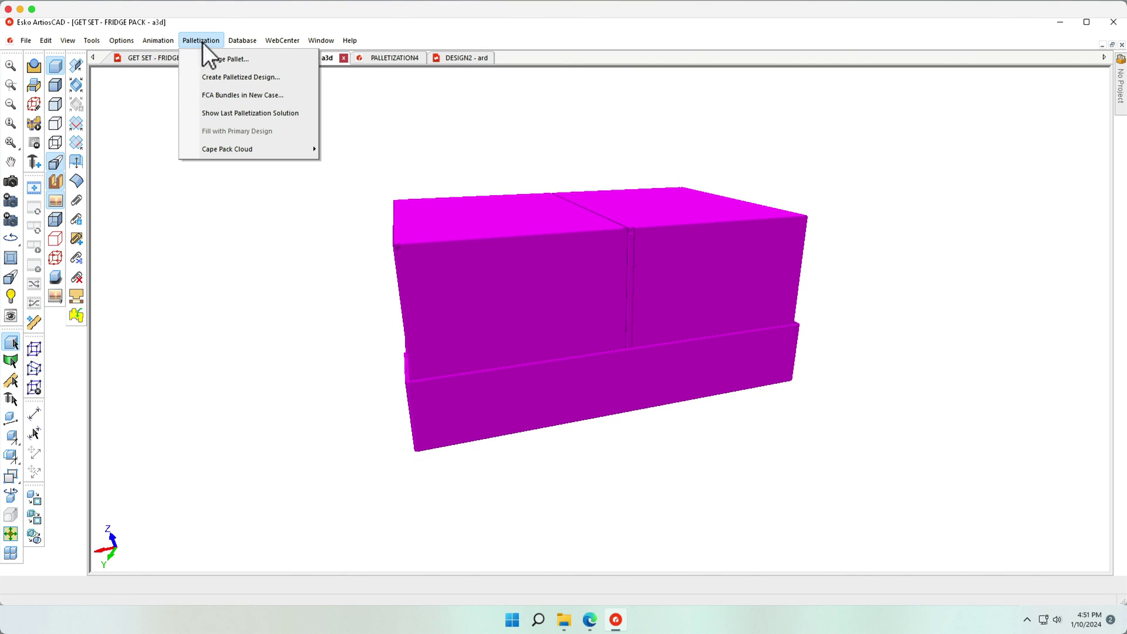
pyautogui.click(204, 78)
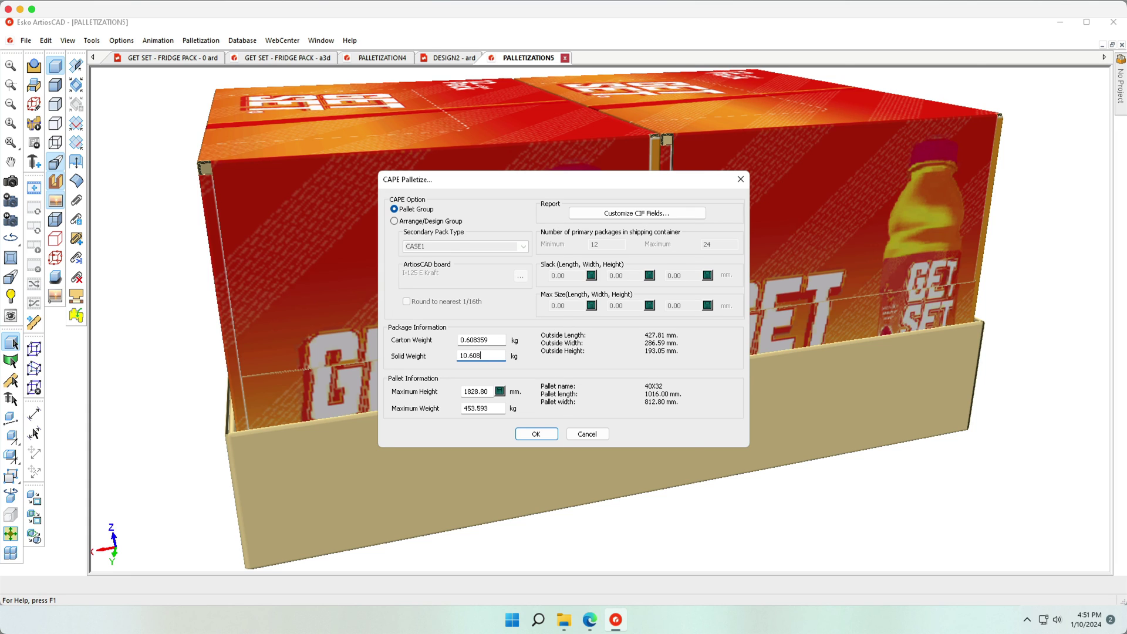
pyautogui.press('Tab')
pyautogui.write('1900')
pyautogui.press('Tab')
pyautogui.write('10')
pyautogui.press('Tab')
pyautogui.click(541, 433)
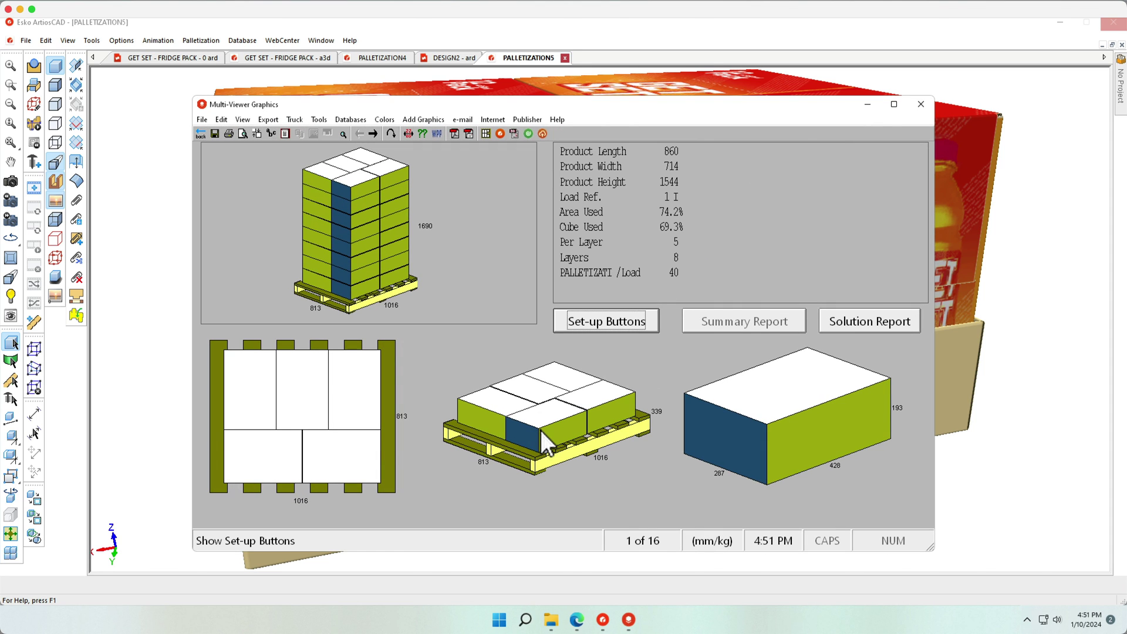
# - Export the pallet solution from Multi-Viewer back to ArtiosCAD and rotate the 3D load
pyautogui.click(202, 120)
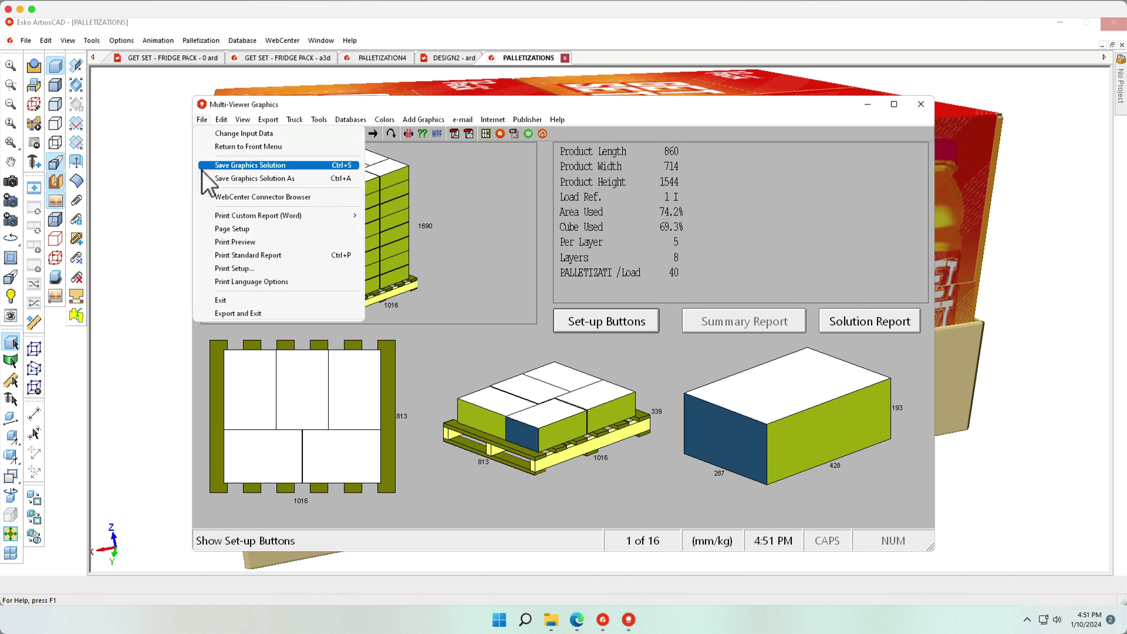
pyautogui.click(212, 314)
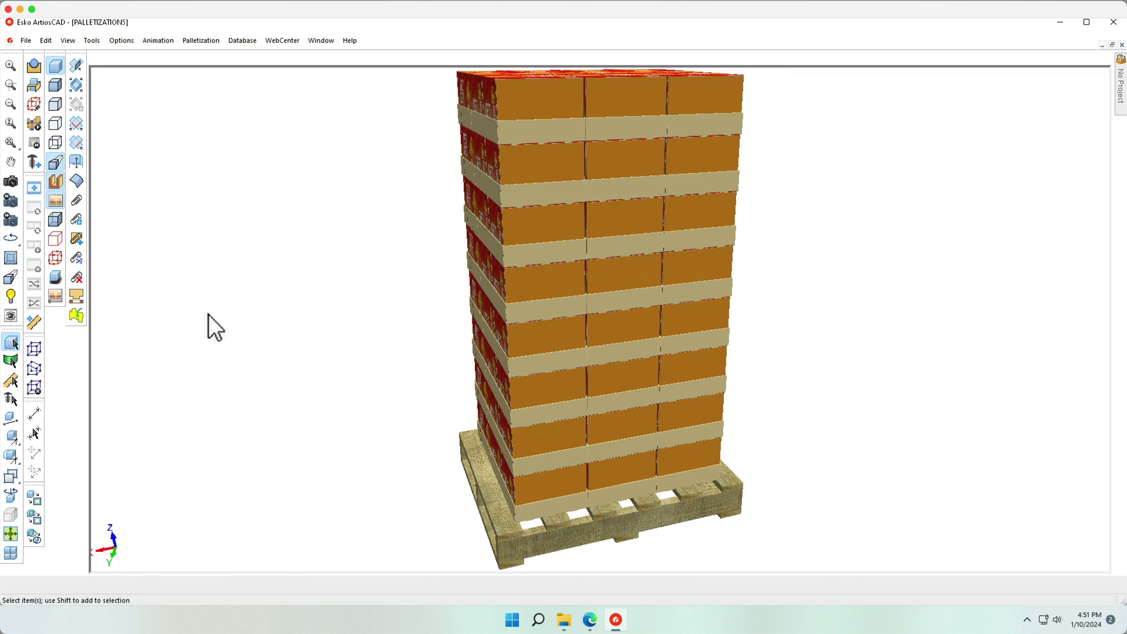
pyautogui.click(10, 182)
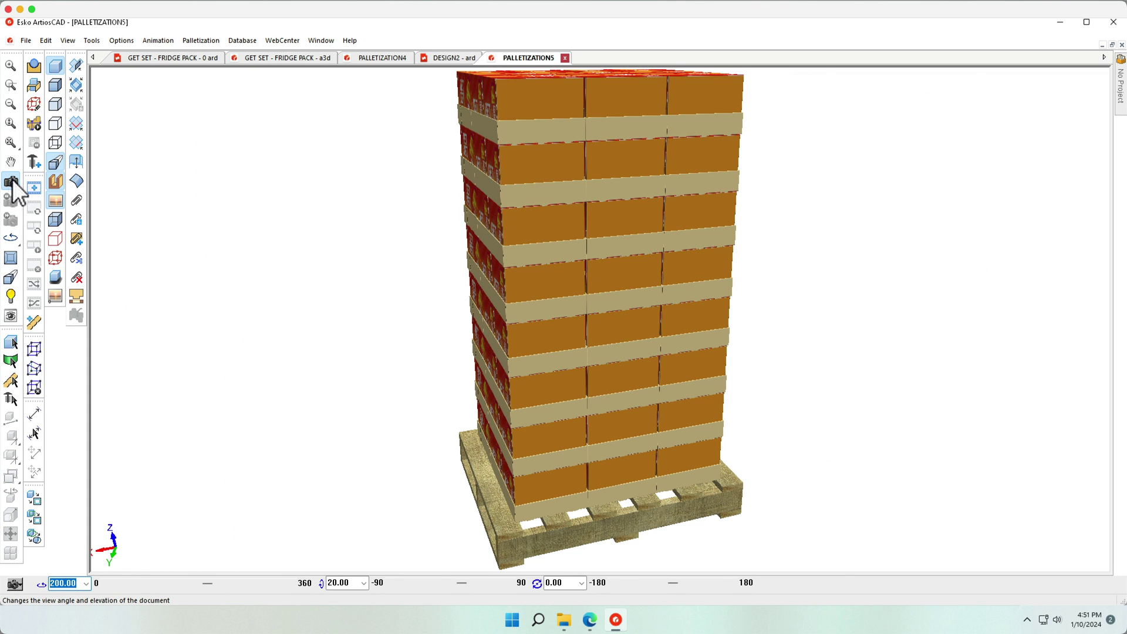
pyautogui.moveTo(543, 292); pyautogui.dragTo(584, 217)
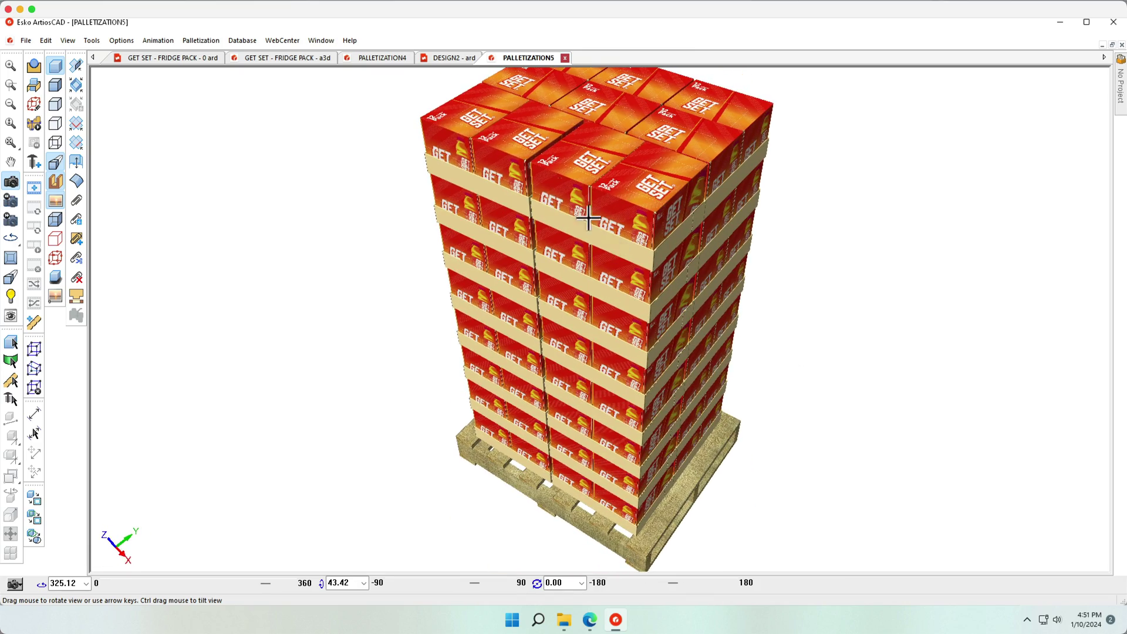